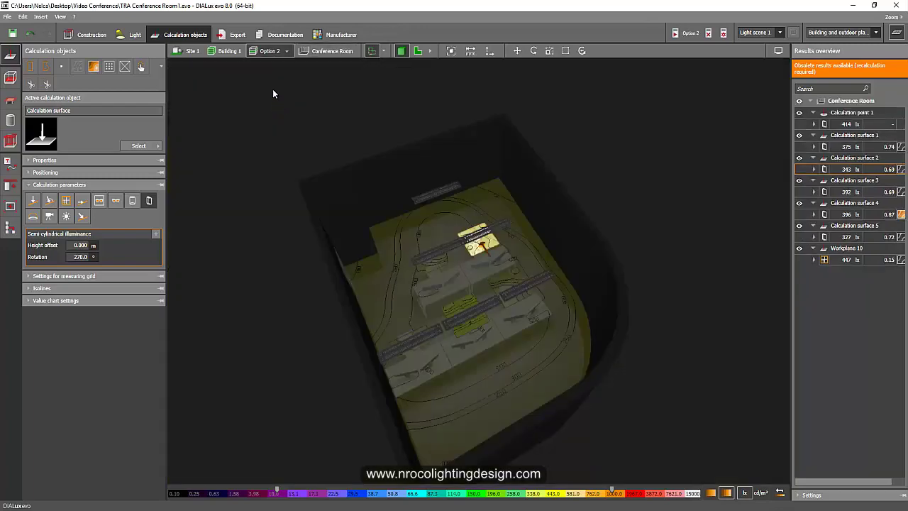
Step: Examine the conference room's calculation surfaces around the desks in 3D from several angles
click(306, 118)
right_drag(324, 203, 450, 277)
scroll(444, 237, up, 3)
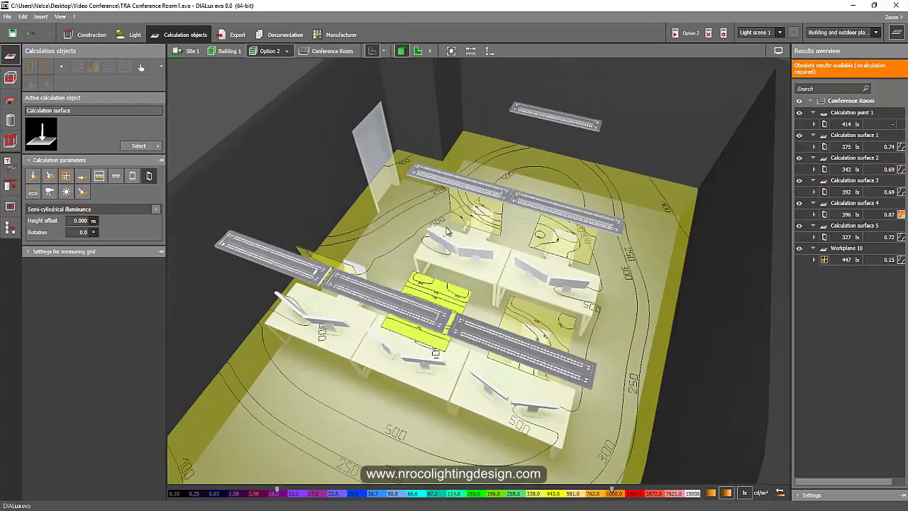
middle_drag(470, 237, 466, 245)
mouse_move(465, 245)
right_down()
mouse_move(469, 220)
mouse_move(482, 223)
mouse_move(474, 237)
right_up()
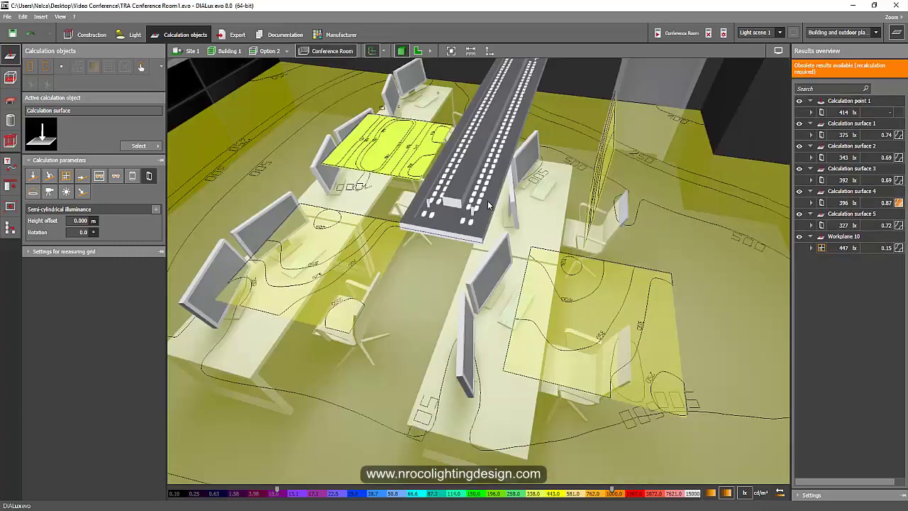
right_drag(487, 200, 467, 243)
scroll(446, 155, up, 2)
scroll(546, 226, down, 5)
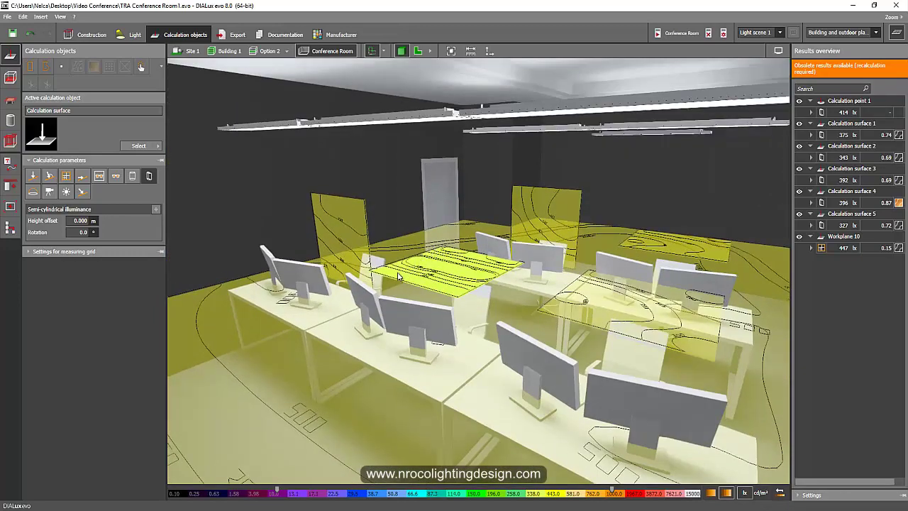
right_drag(397, 294, 440, 104)
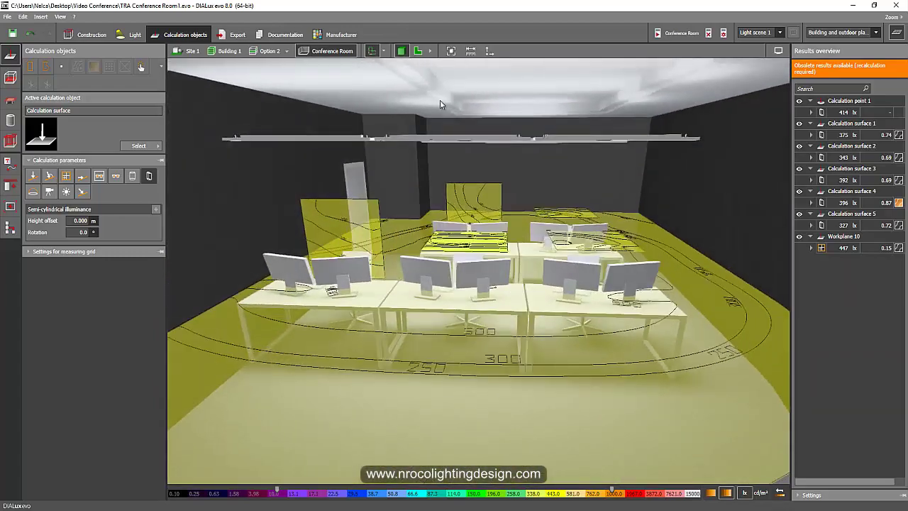
Step: Inspect the calculation surfaces around the desks and chairs in the floor plan view
click(419, 56)
scroll(485, 204, up, 5)
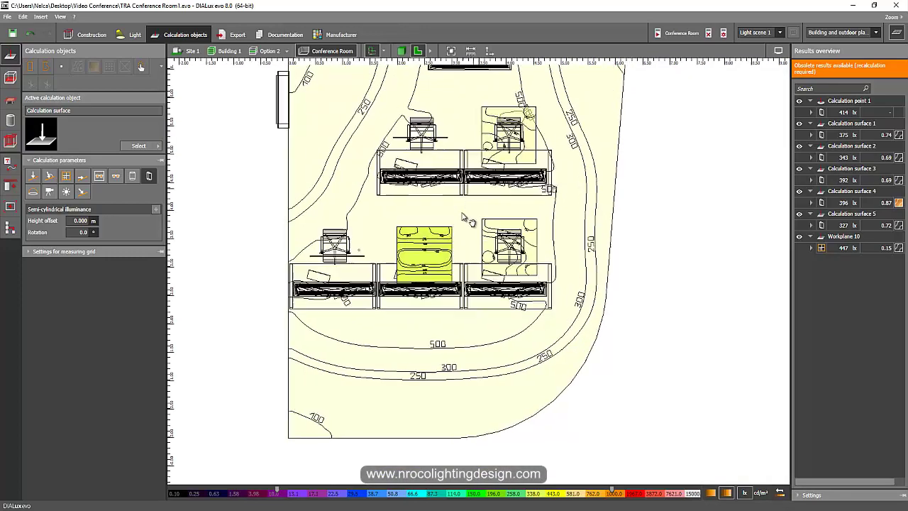
scroll(484, 183, up, 2)
middle_drag(465, 162, 501, 150)
scroll(501, 150, down, 2)
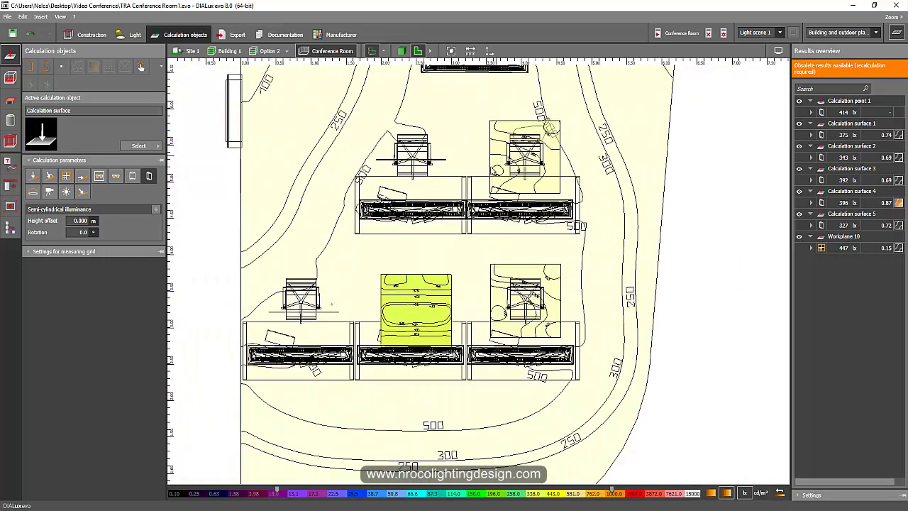
Step: Return to the 3D view and select Calculation surface 3, then Calculation surface 4, to inspect their orientations
click(401, 51)
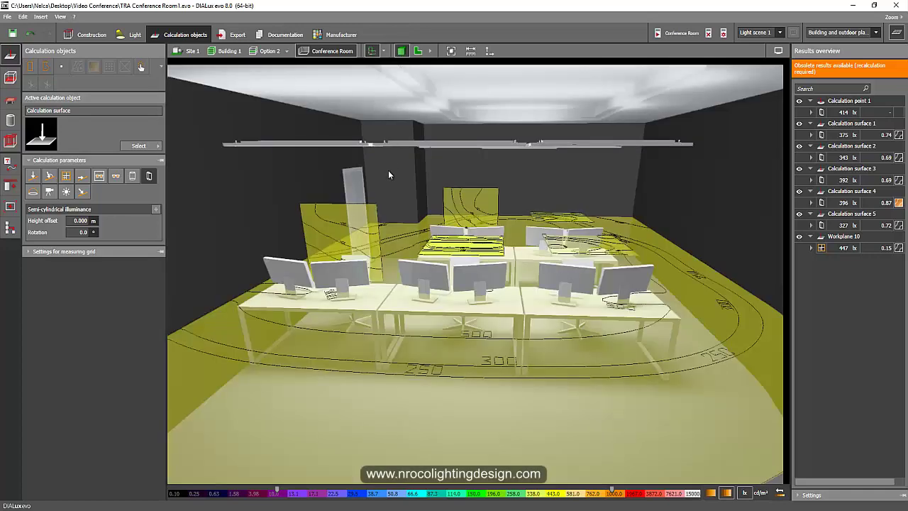
right_drag(388, 170, 364, 193)
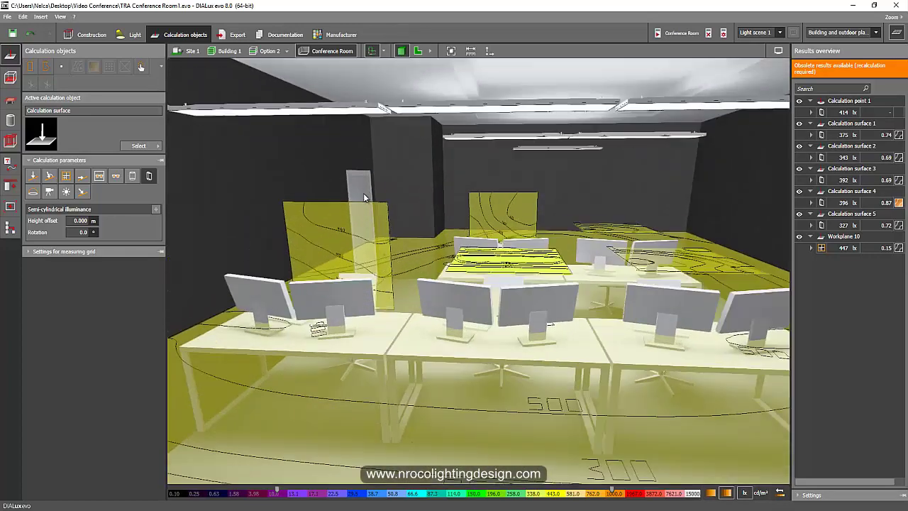
click(324, 216)
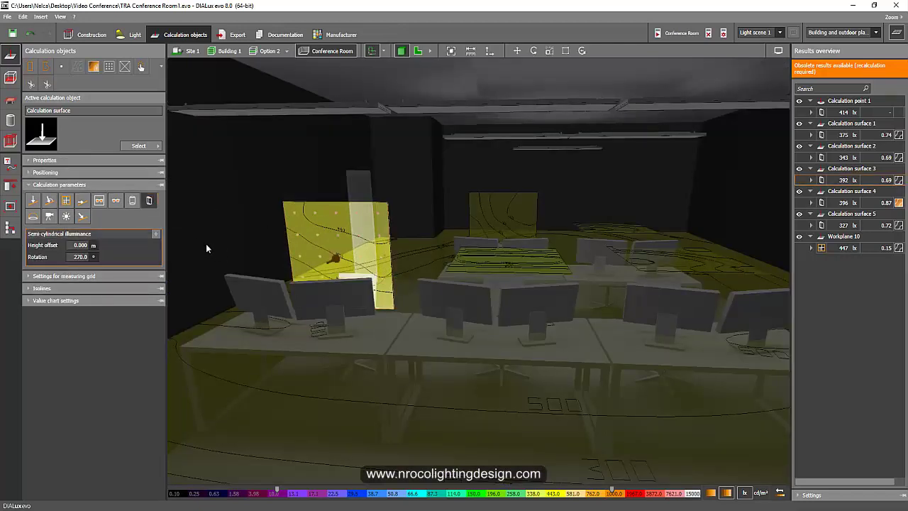
right_drag(230, 237, 465, 256)
click(466, 260)
right_drag(376, 281, 380, 289)
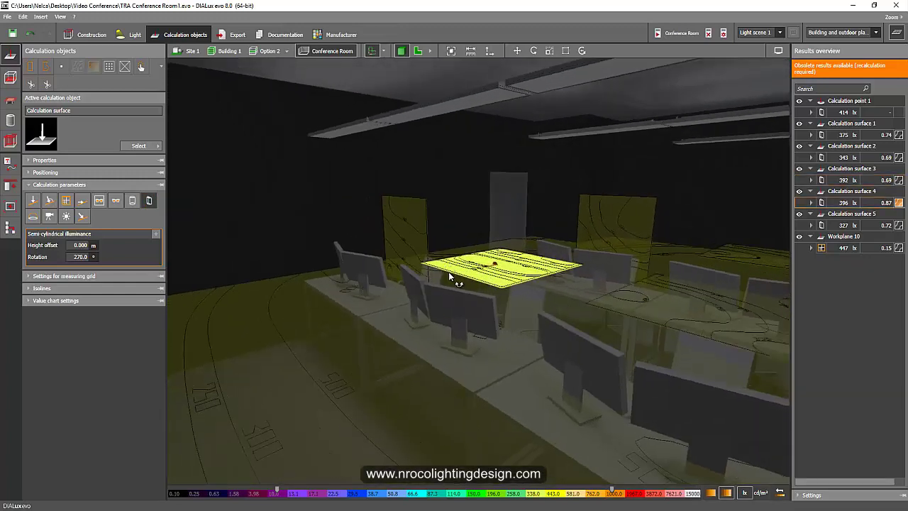
right_drag(449, 272, 486, 254)
scroll(369, 248, up, 8)
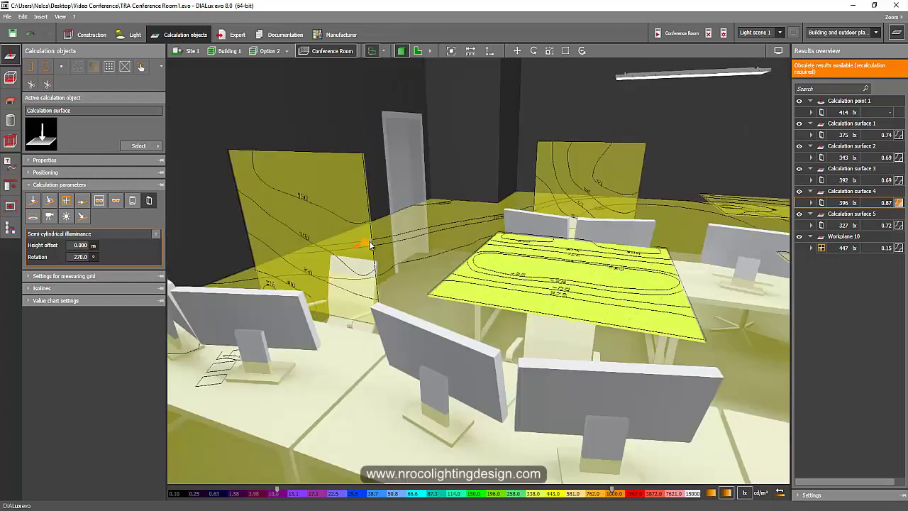
Step: Select Calculation point 1 beside the vertical surface and inspect its location from several angles
click(363, 246)
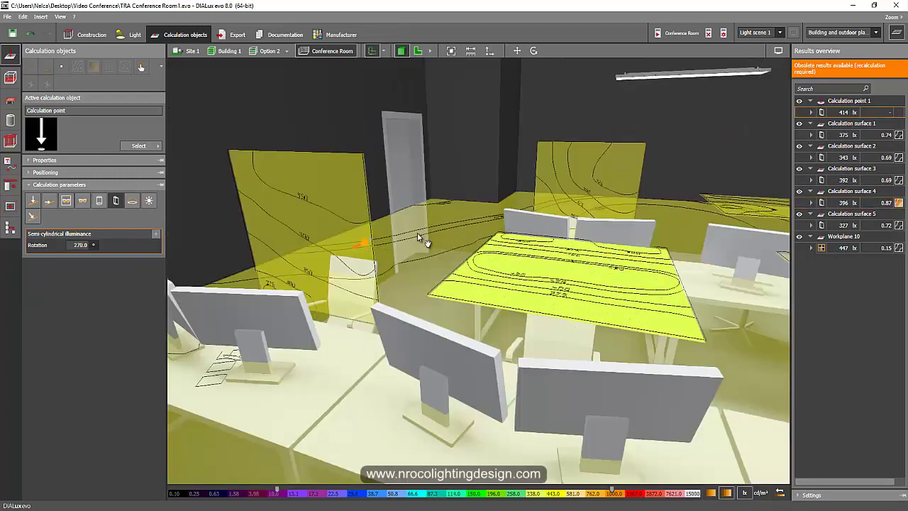
right_drag(417, 237, 229, 211)
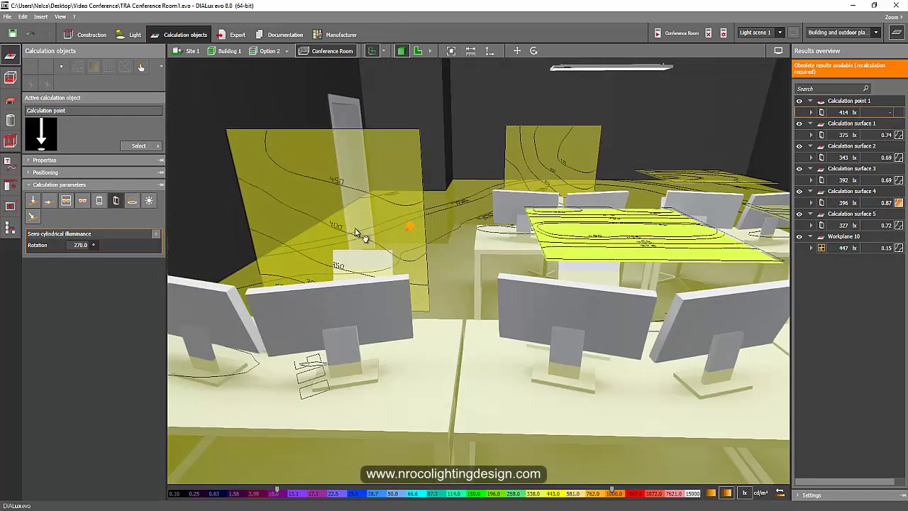
middle_drag(355, 229, 376, 261)
right_drag(318, 237, 382, 229)
scroll(383, 228, down, 3)
right_drag(446, 239, 432, 248)
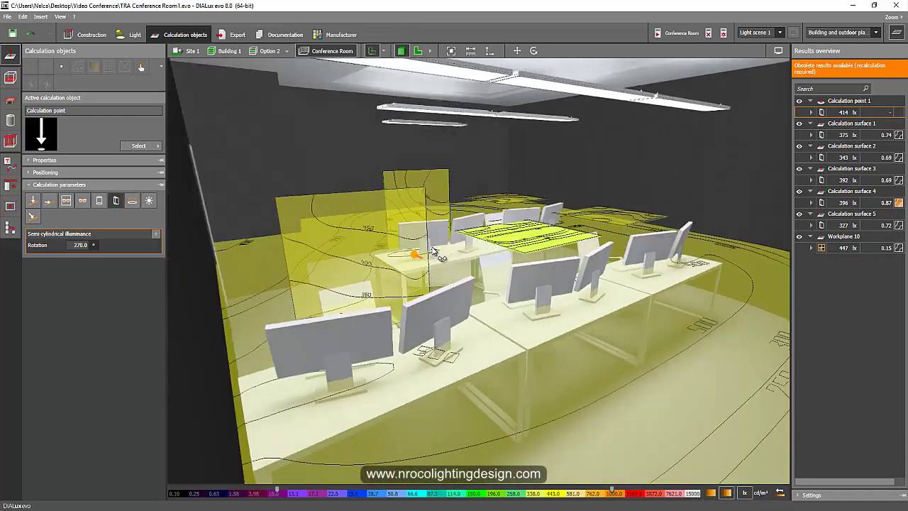
scroll(435, 252, up, 3)
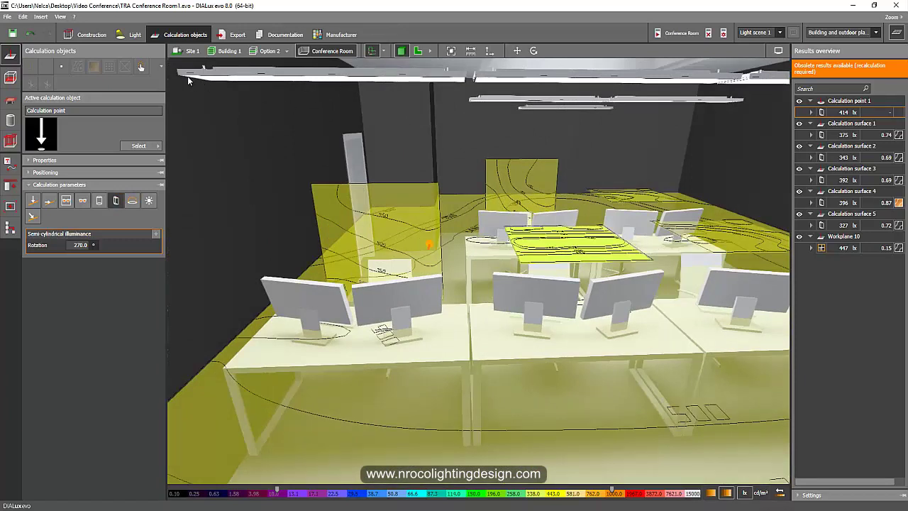
Step: Hide the results overview and inspect only the room's working plane in floor plan and 3D
click(419, 52)
click(712, 249)
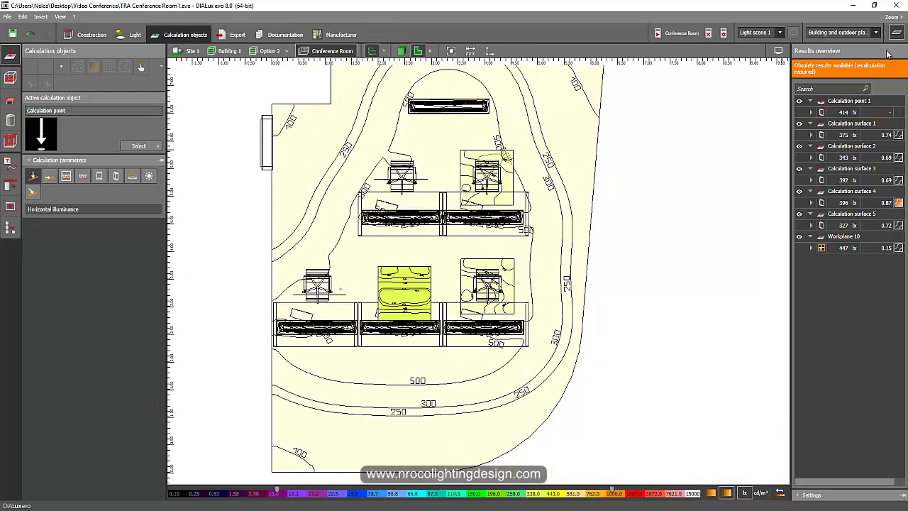
click(896, 32)
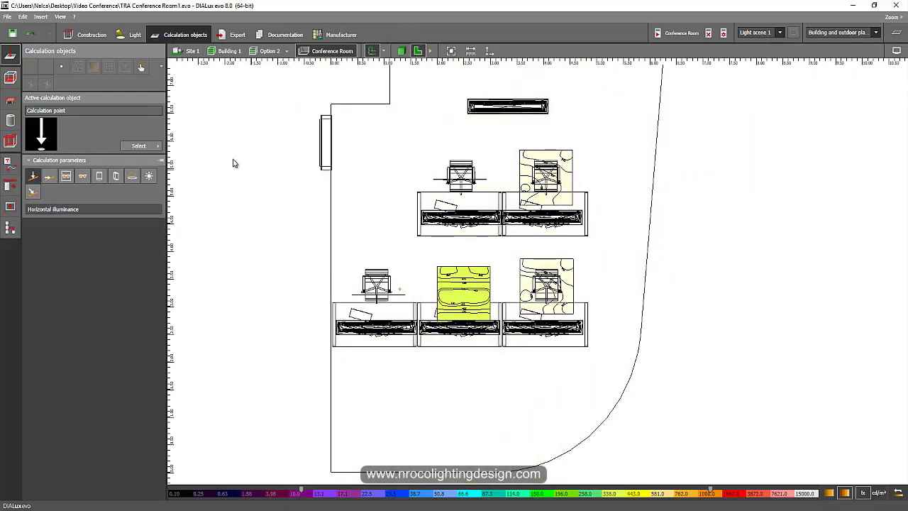
click(9, 78)
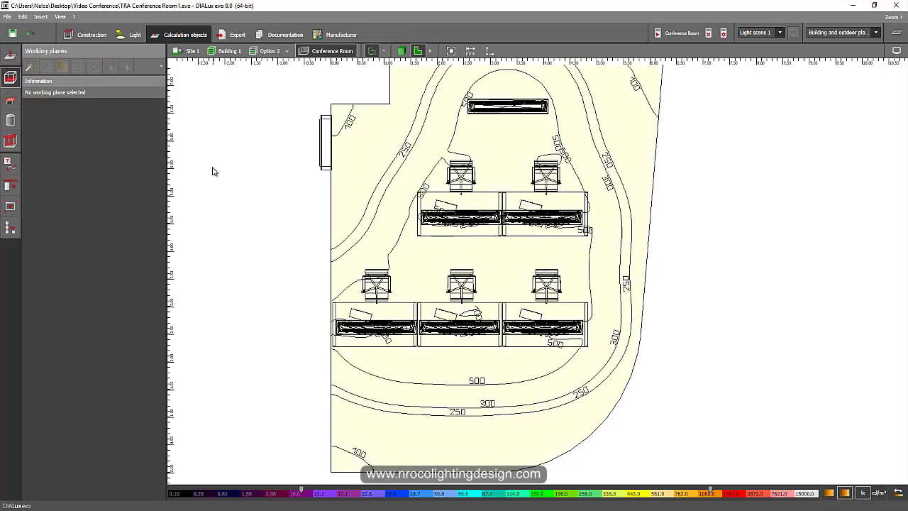
scroll(208, 154, up, 4)
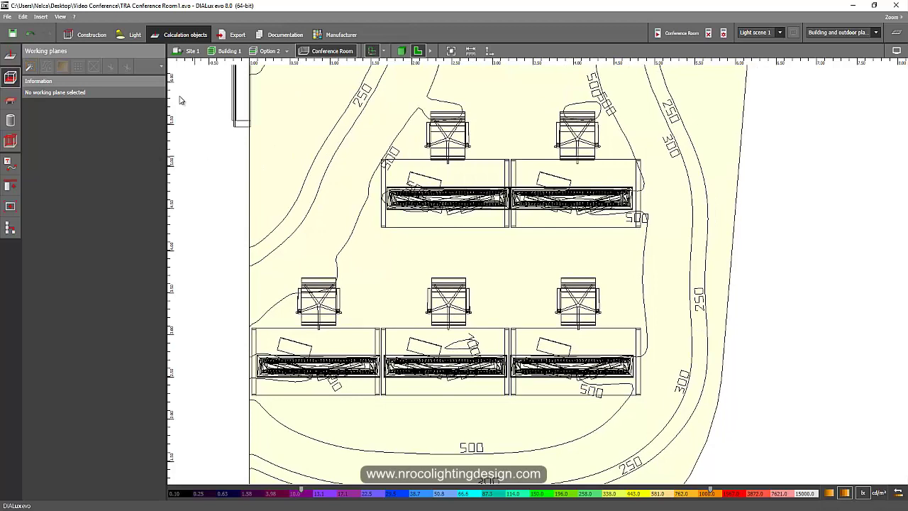
middle_drag(455, 84, 410, 112)
click(402, 51)
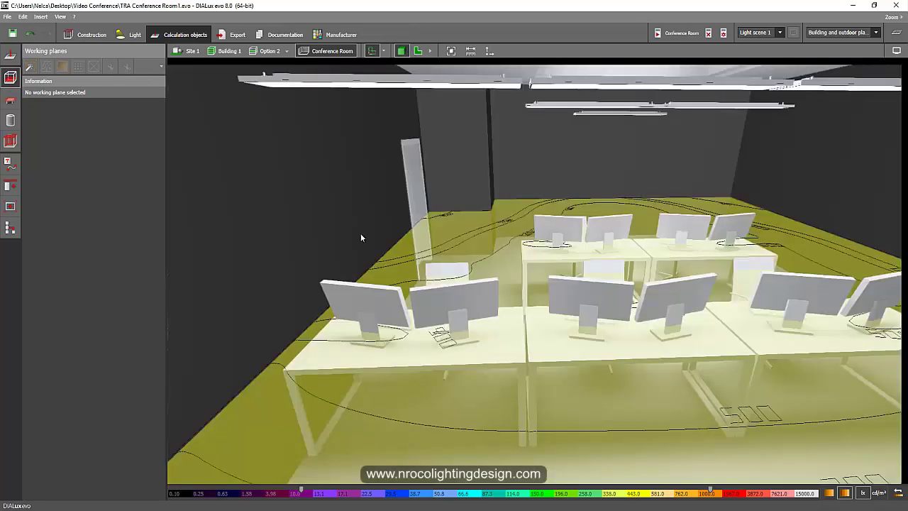
right_drag(361, 234, 413, 226)
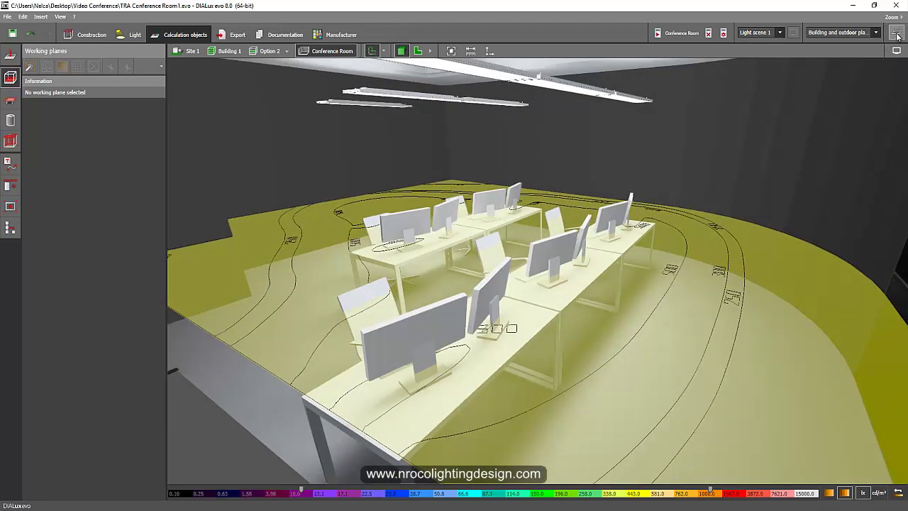
Step: Show the results overview again and inspect the calculation surfaces above the desks in 3D
click(897, 35)
scroll(539, 213, up, 5)
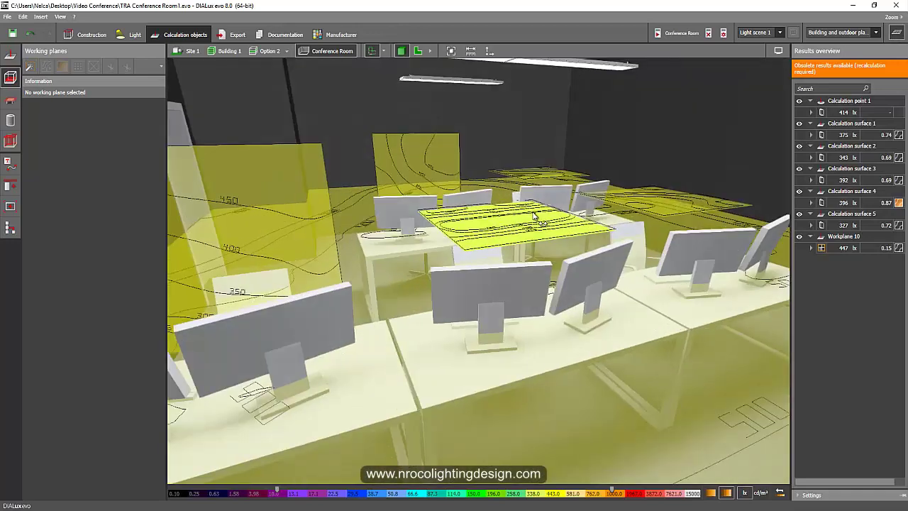
right_drag(534, 216, 546, 194)
middle_drag(546, 195, 449, 200)
scroll(449, 199, down, 1)
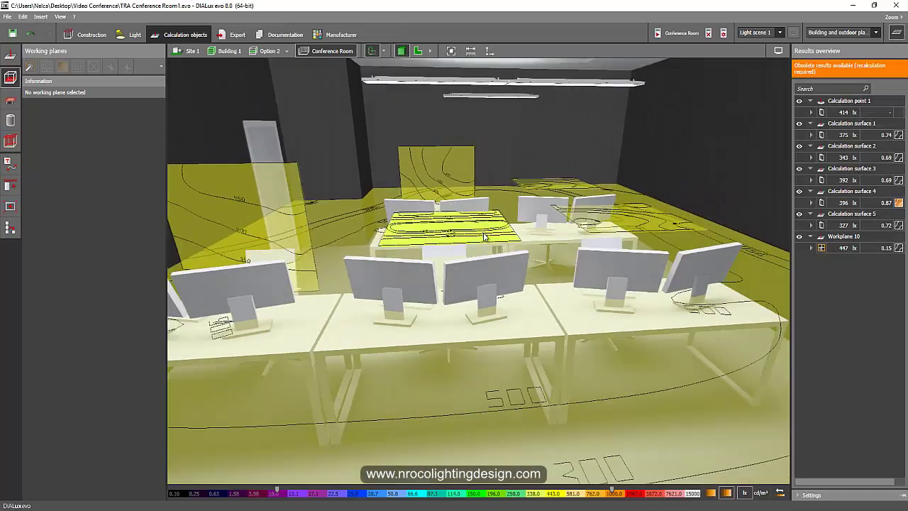
Step: Select Calculation surface 5 and examine its position and direction arrow between the desk rows from several angles
click(484, 236)
drag(548, 249, 509, 285)
click(500, 256)
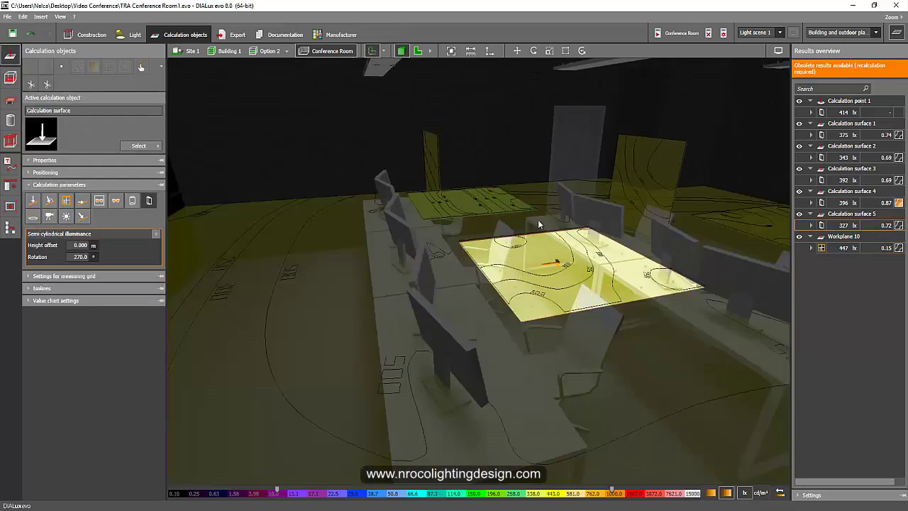
right_drag(539, 223, 459, 229)
drag(460, 231, 511, 246)
drag(374, 224, 464, 242)
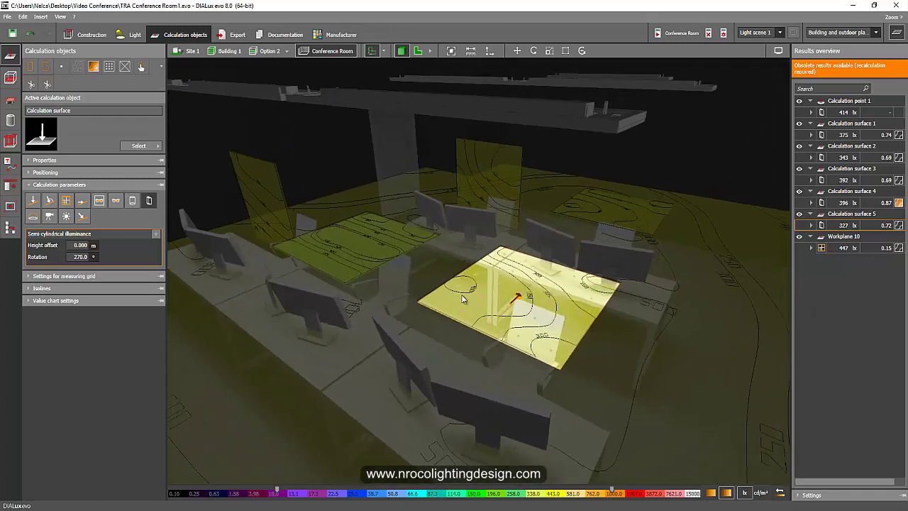
drag(426, 282, 400, 282)
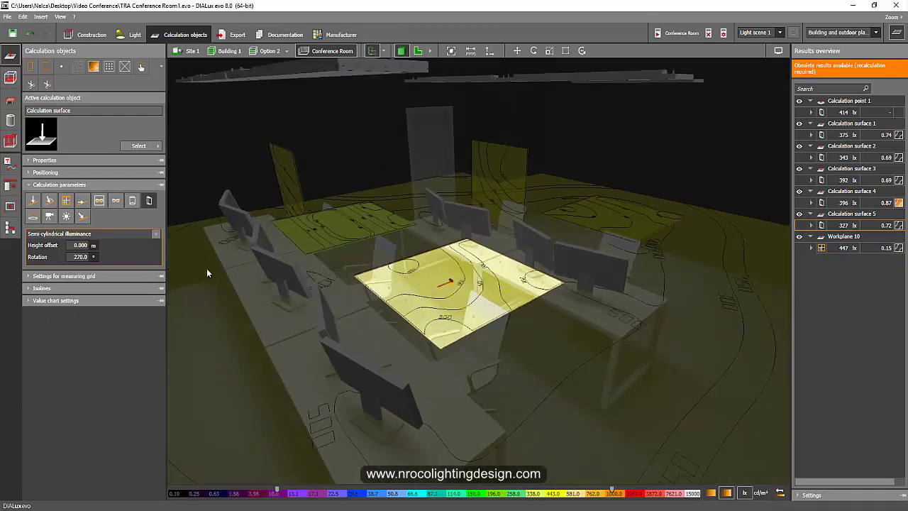
drag(271, 269, 313, 239)
mouse_move(250, 255)
mouse_down()
mouse_move(302, 264)
mouse_move(263, 245)
mouse_up()
Step: Review the measuring grid, isoline and positioning settings of Calculation surface 5
click(37, 277)
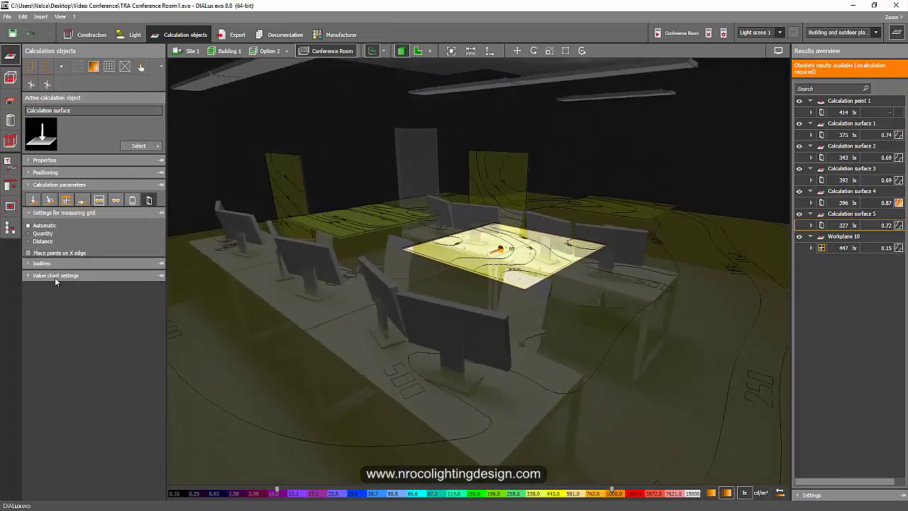
click(93, 259)
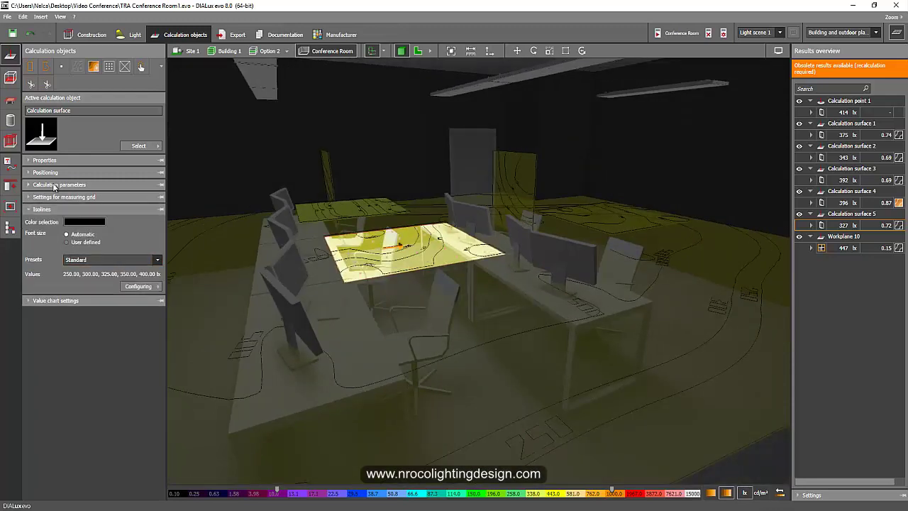
click(30, 172)
drag(325, 257, 434, 78)
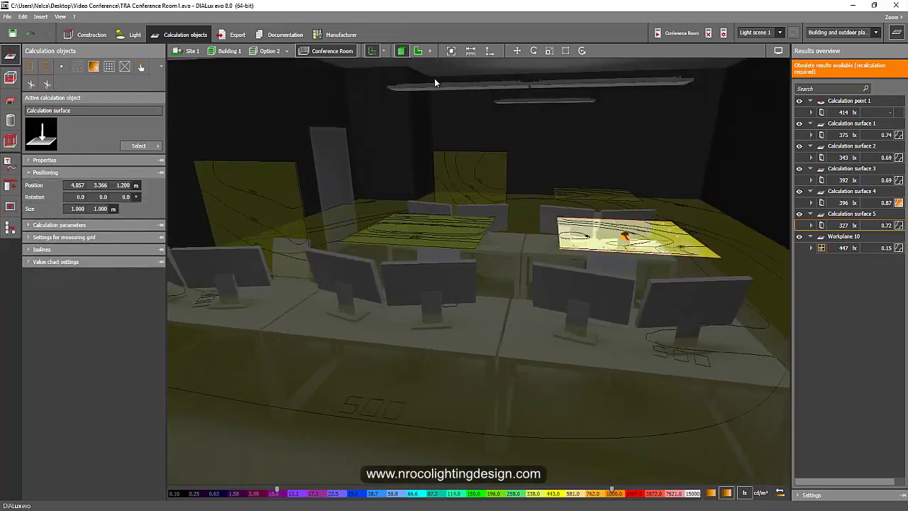
Step: In the floor plan view, choose Calculation surface as the active calculation object and expand its calculation parameters
click(418, 51)
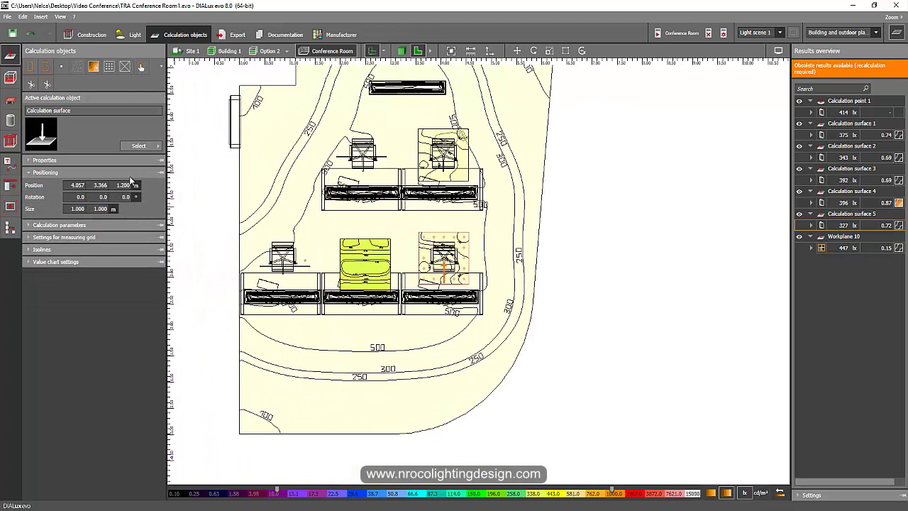
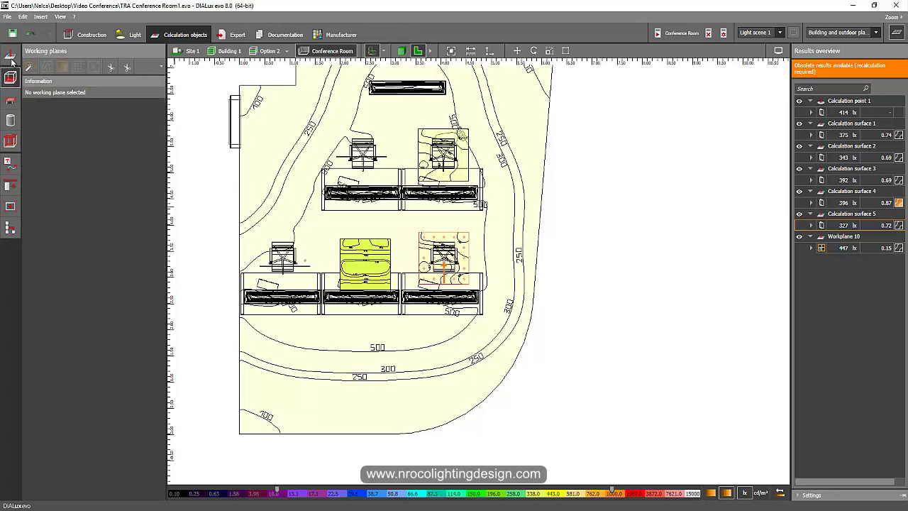
click(14, 60)
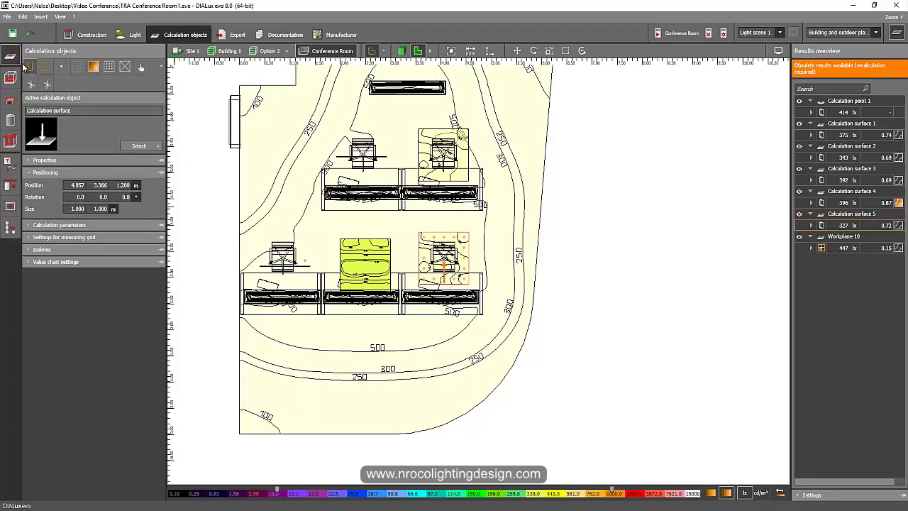
click(135, 147)
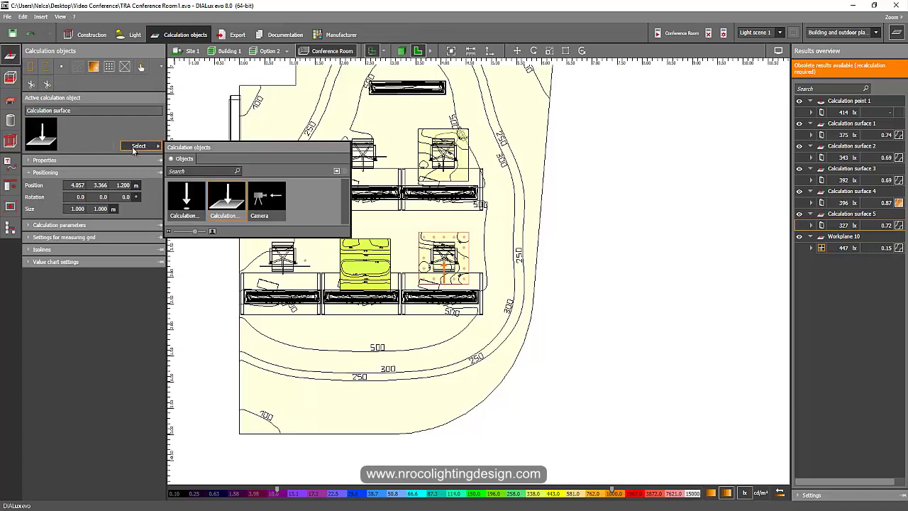
click(187, 199)
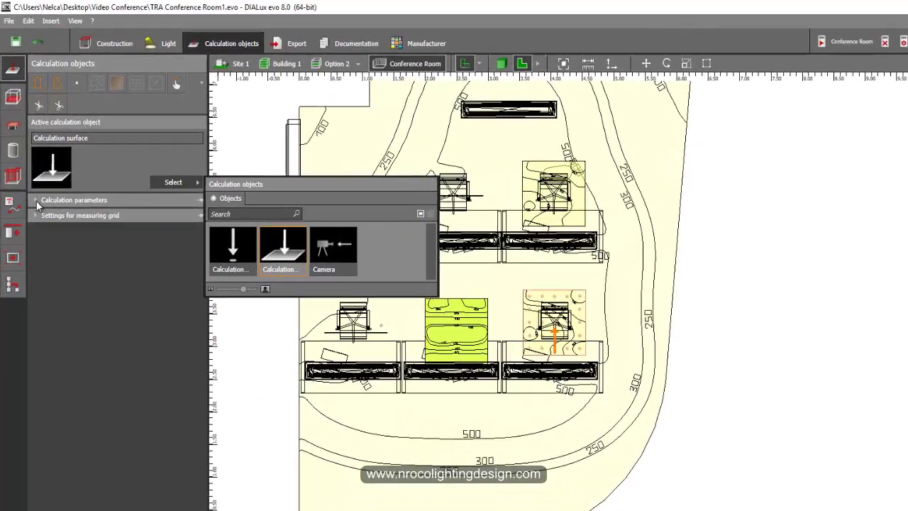
click(29, 160)
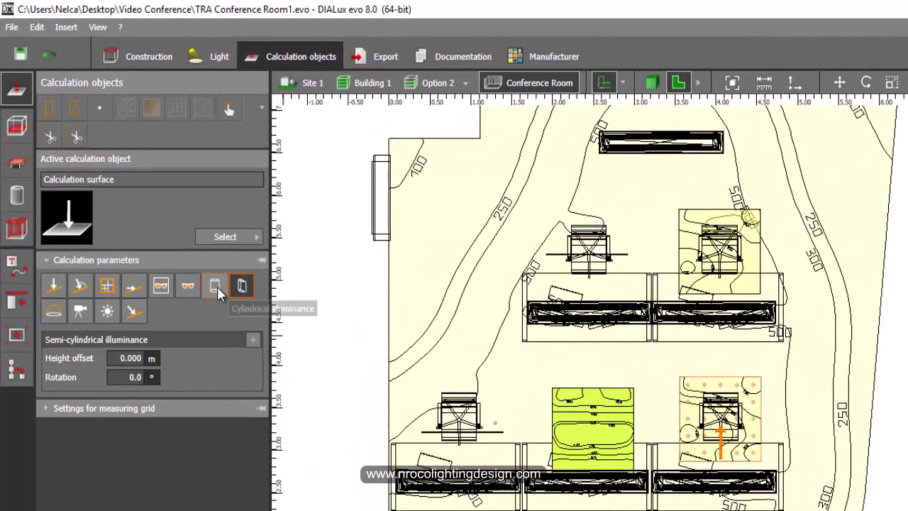
Step: Try adding horizontal, perpendicular and vertical illuminance to the surface's calculation types, and remove them so only semi-cylindrical illuminance remains
click(60, 291)
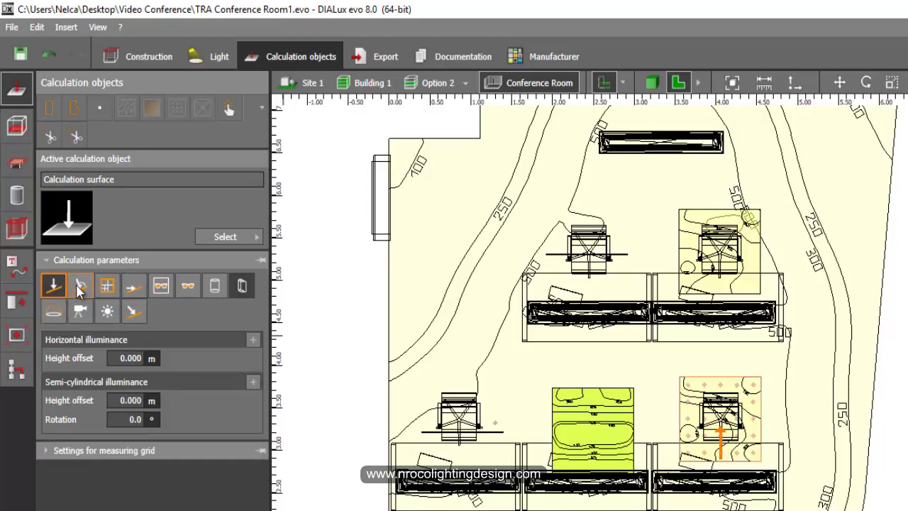
click(80, 288)
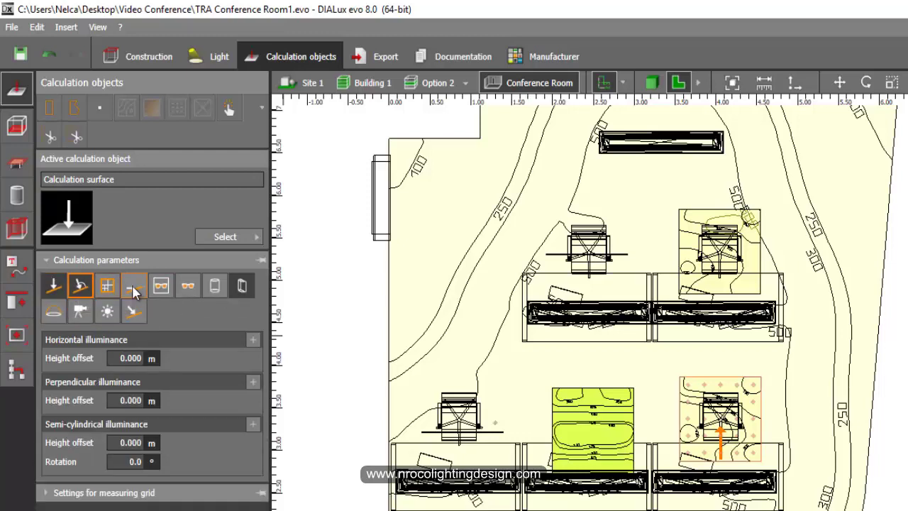
click(133, 287)
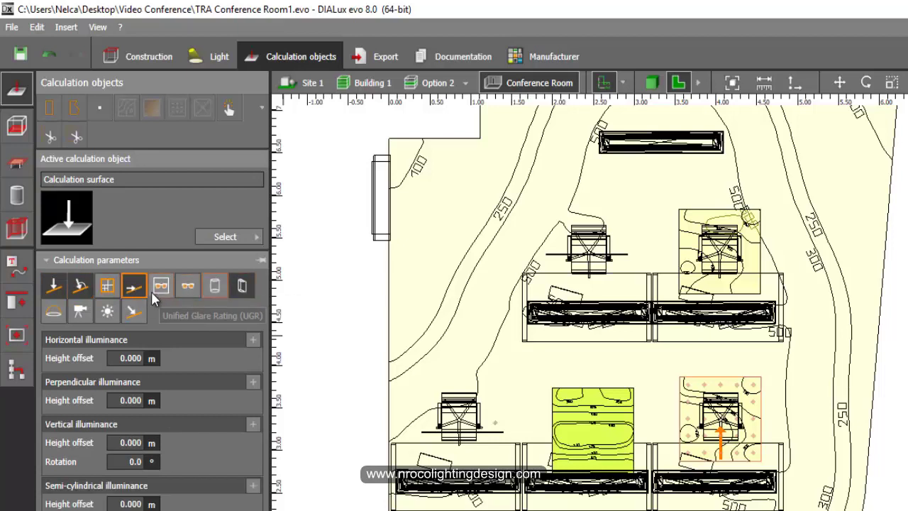
click(242, 290)
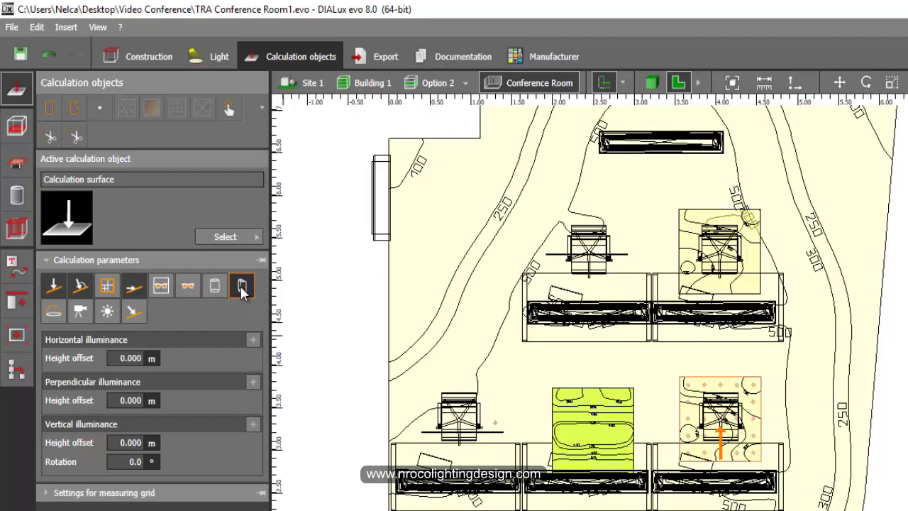
click(238, 291)
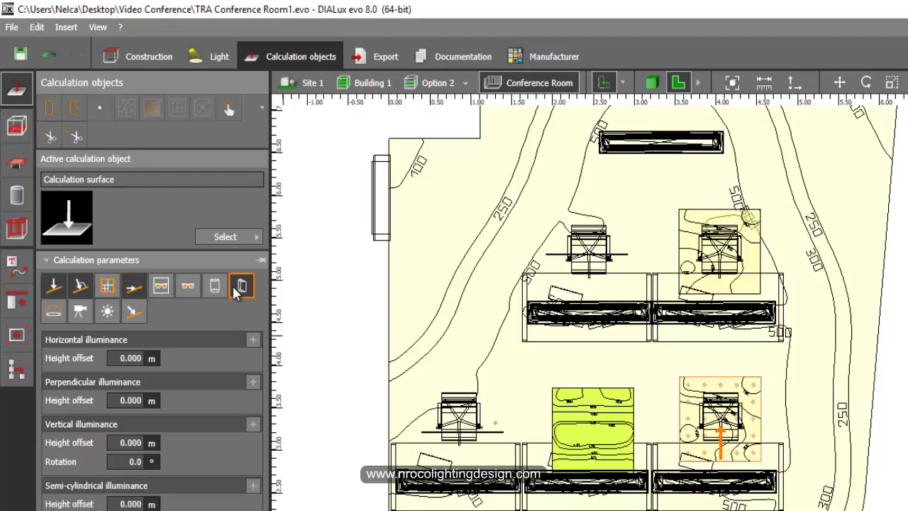
click(132, 289)
click(82, 287)
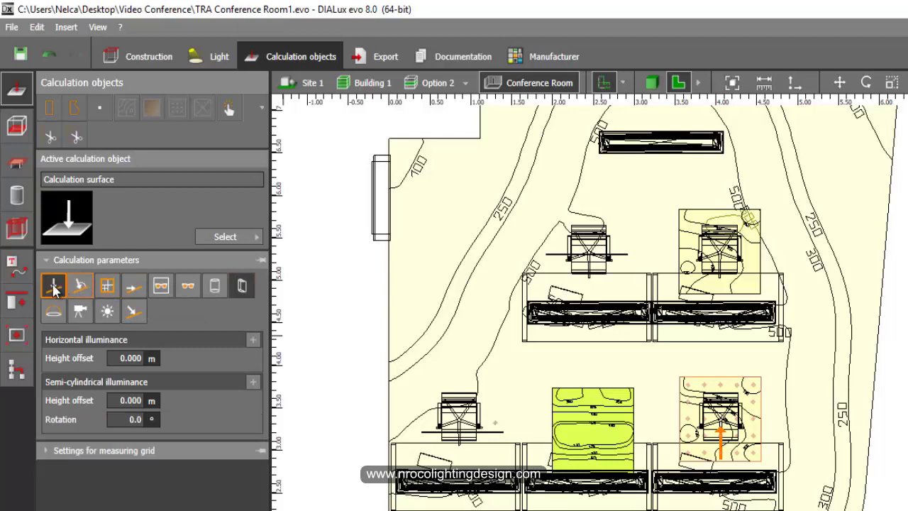
click(54, 286)
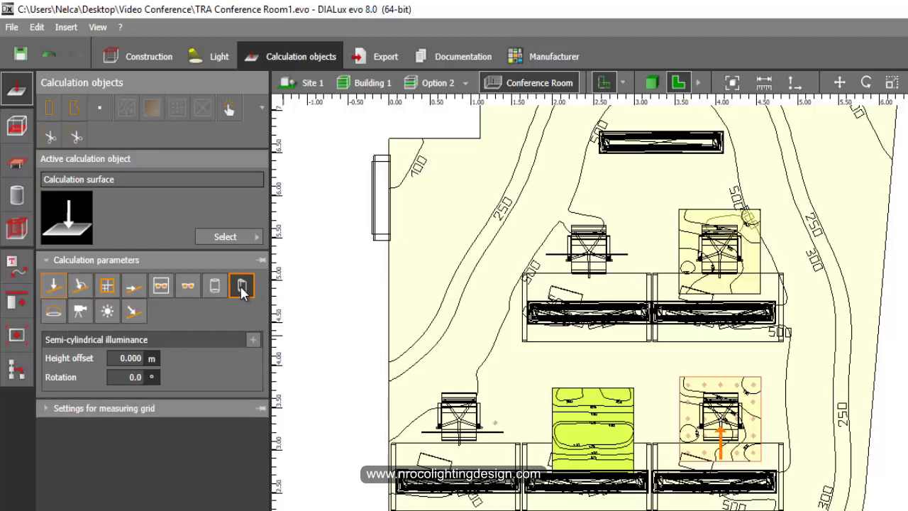
Step: Place a 1 m by 1 m semi-cylindrical calculation surface beside the chair with the vertical surface, and move it over that chair
middle_drag(375, 315, 383, 375)
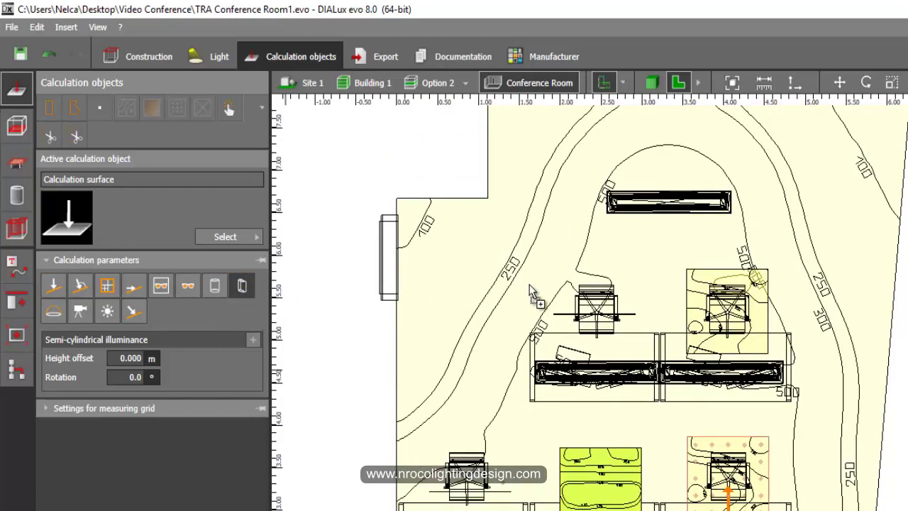
click(629, 304)
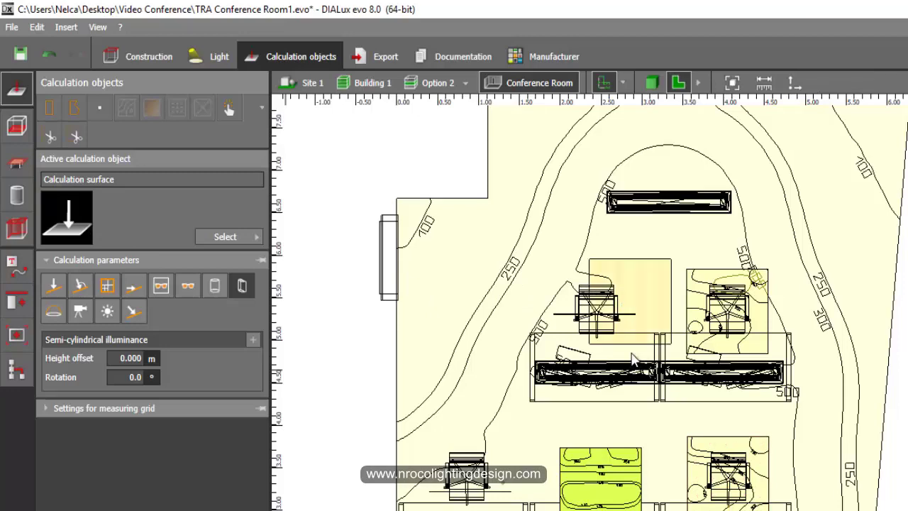
scroll(625, 303, up, 3)
right_click(625, 303)
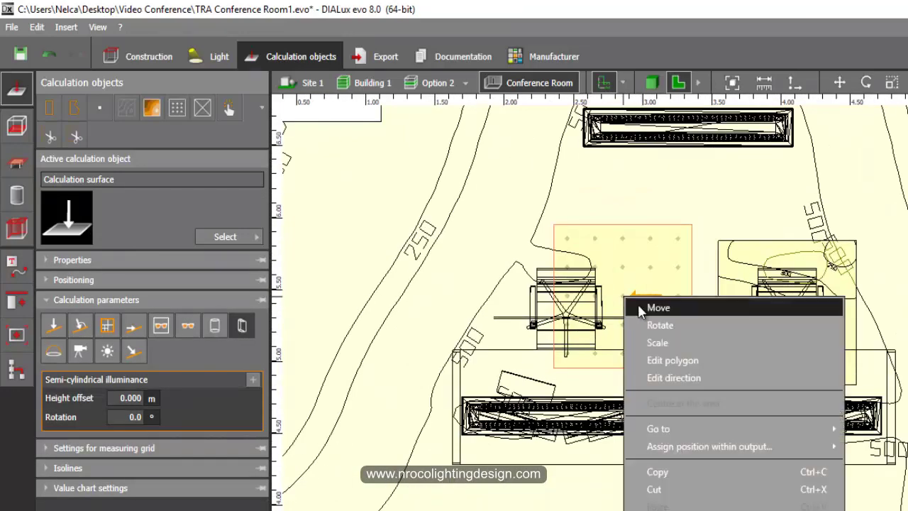
click(657, 308)
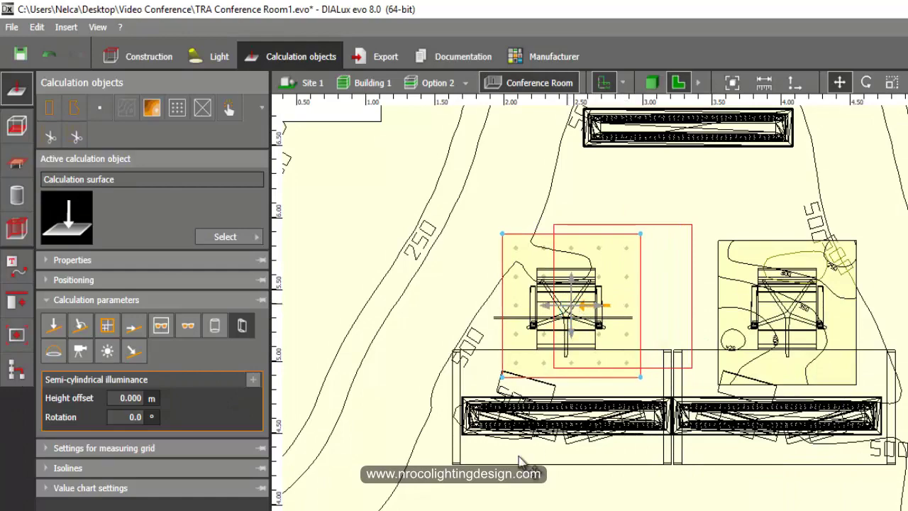
click(570, 307)
Step: In the 3D view, raise the new calculation surface off the floor to a height of about 0.81 m
middle_drag(566, 387, 625, 377)
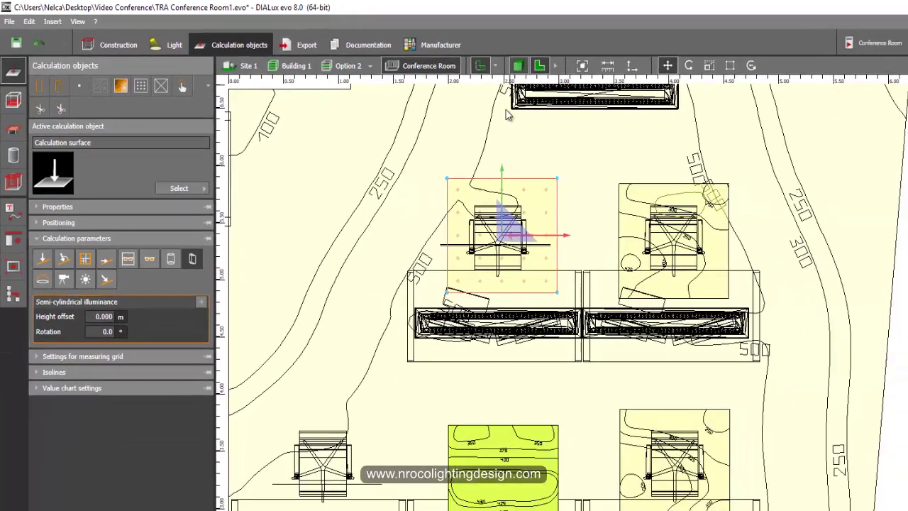
click(652, 82)
right_drag(431, 232, 449, 261)
middle_drag(277, 164, 332, 222)
middle_drag(307, 270, 316, 248)
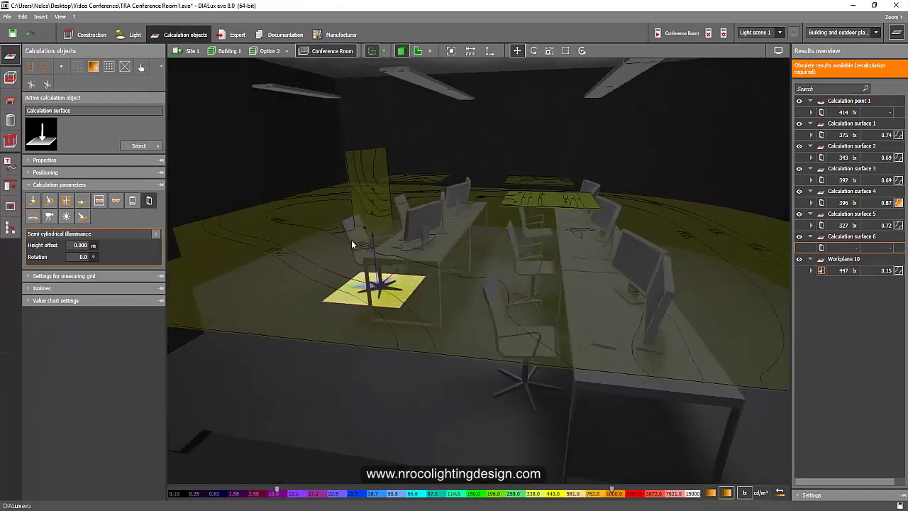
drag(374, 242, 389, 159)
Step: Select the vertical Calculation surface 1 and examine its position and direction arrow at the chair from several angles
click(381, 162)
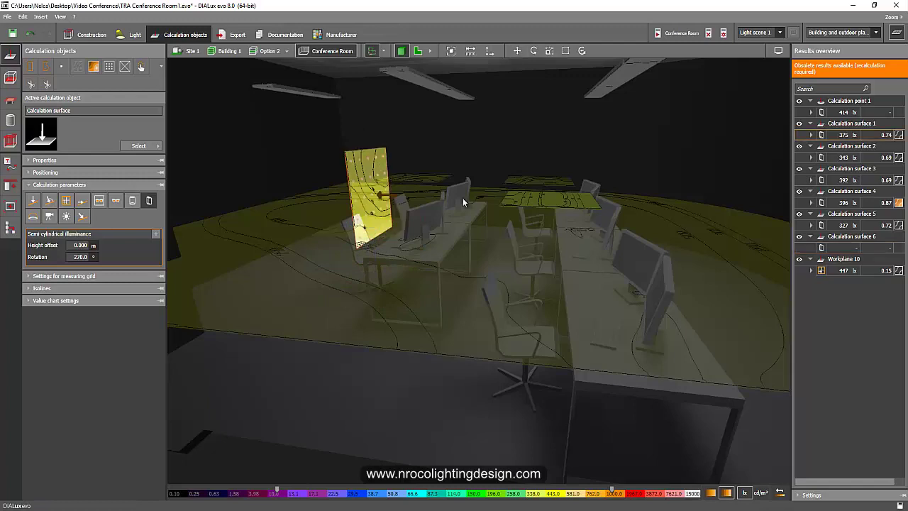
right_drag(463, 198, 412, 299)
middle_drag(412, 305, 373, 126)
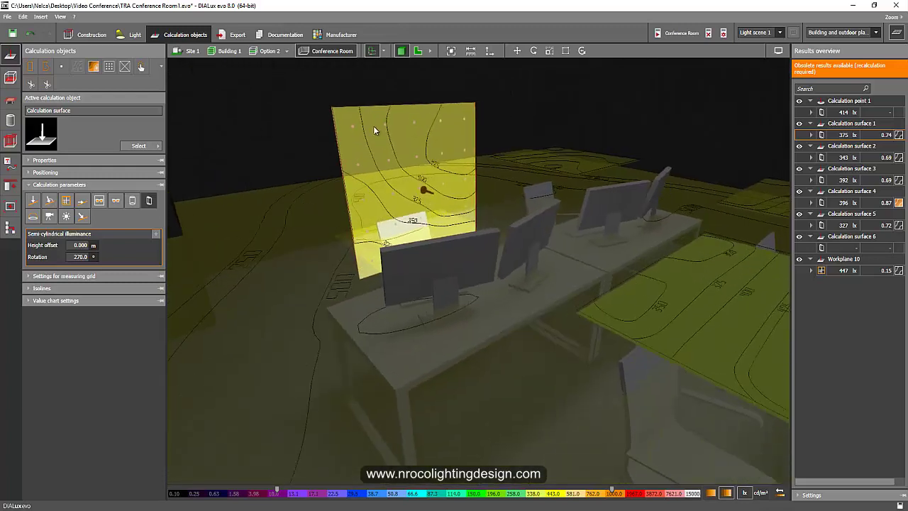
middle_drag(376, 167, 353, 144)
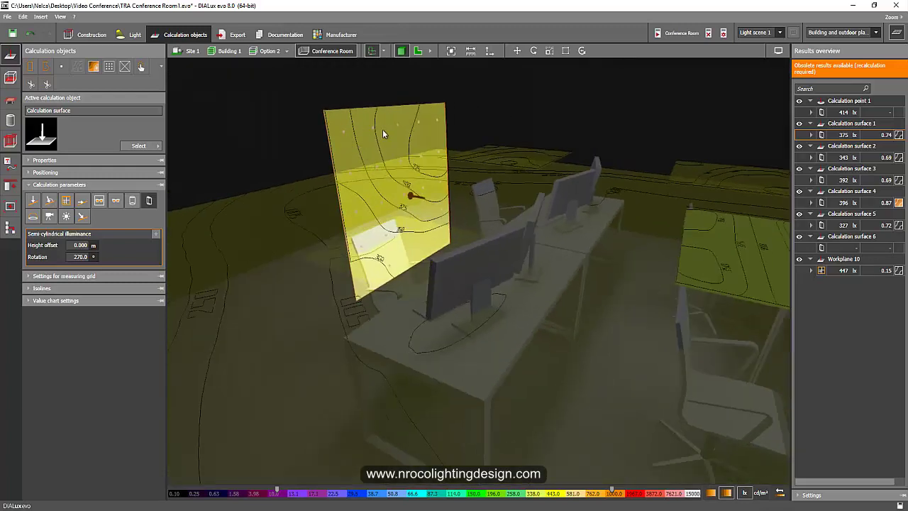
middle_drag(417, 214, 555, 164)
click(331, 249)
scroll(425, 264, down, 3)
double_click(538, 158)
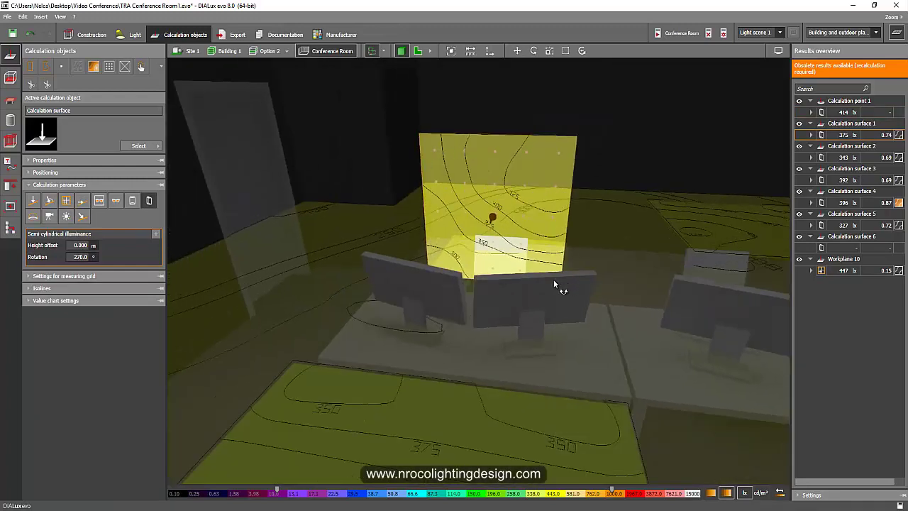
right_drag(554, 280, 567, 180)
Step: Select the new horizontal calculation surface above the chair and set its height position to 1.2 m
drag(431, 241, 295, 268)
click(295, 266)
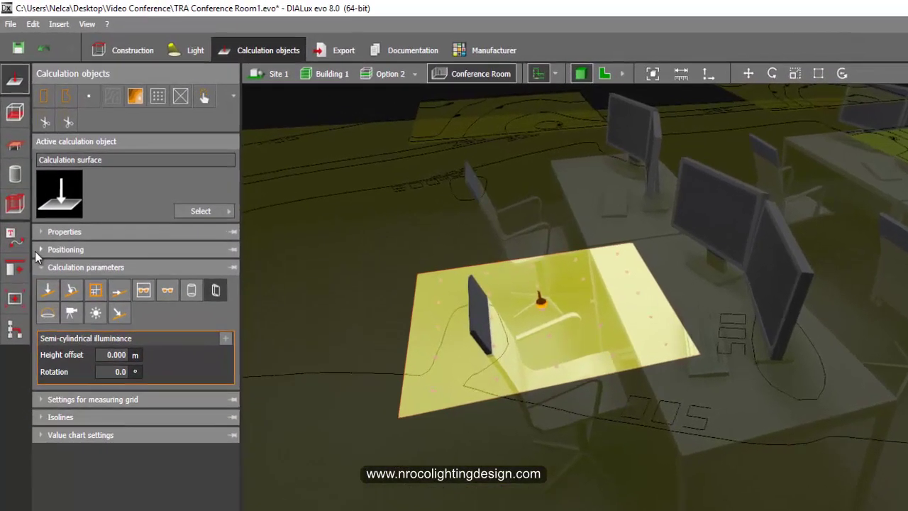
click(25, 173)
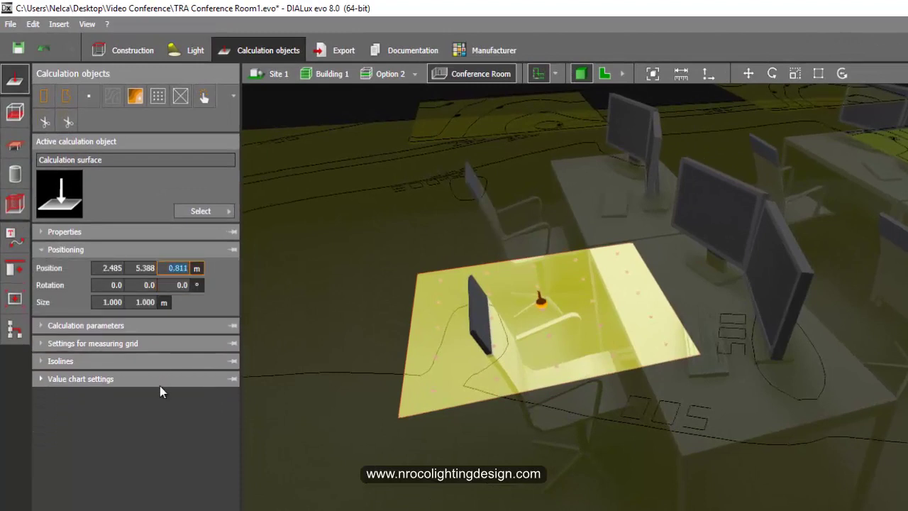
text(1.2)
key(Return)
Step: Compare the raised horizontal surface with the vertical Calculation surface 1 in 3D, and reselect the horizontal surface
right_drag(517, 387, 529, 349)
middle_drag(530, 349, 487, 450)
right_drag(487, 450, 506, 460)
right_drag(481, 498, 681, 469)
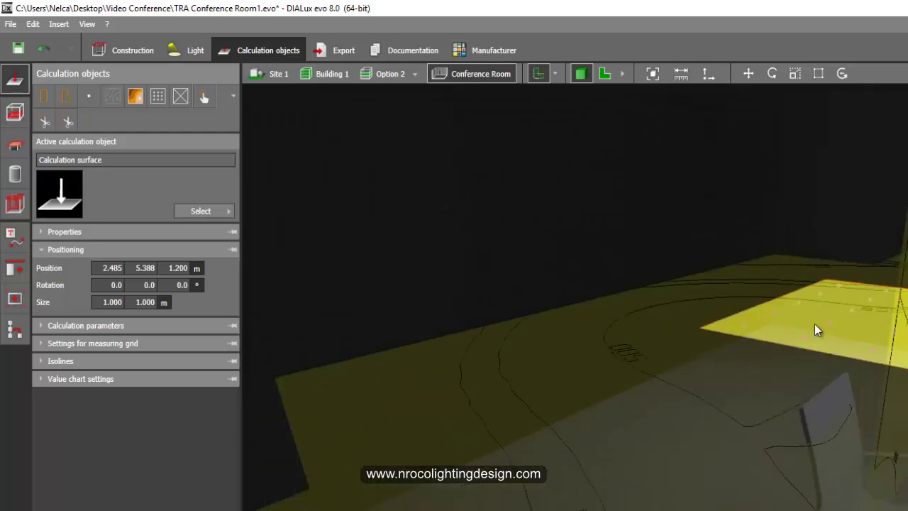
click(852, 323)
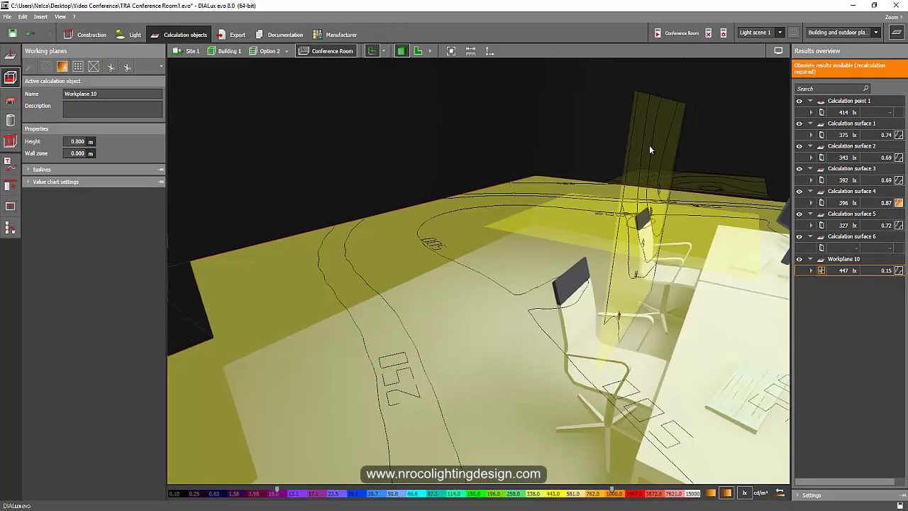
click(650, 147)
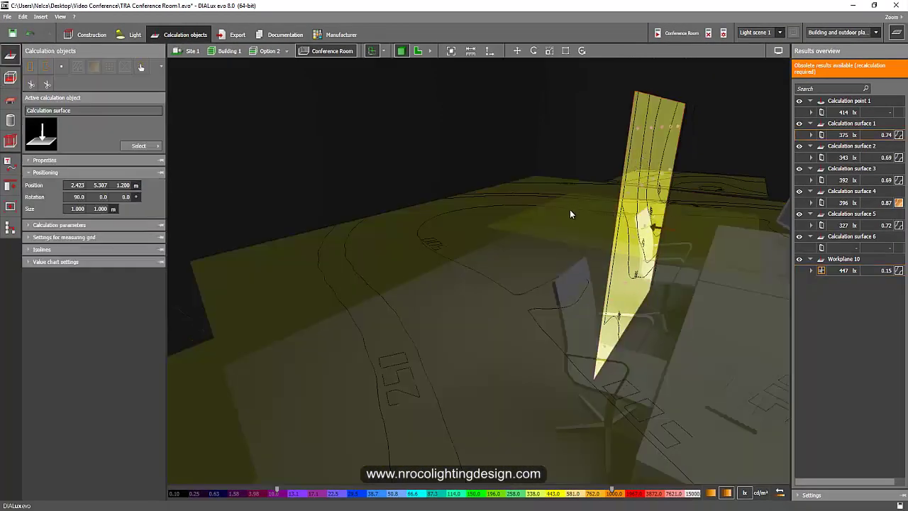
click(573, 229)
right_drag(562, 241, 360, 436)
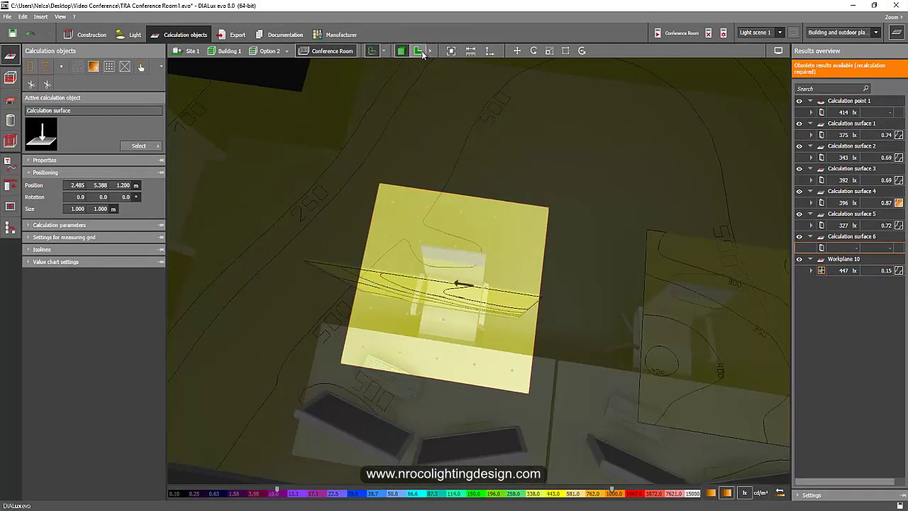
Step: Examine the new surface's direction arrow relative to the chair and desk in the floor plan and in 3D
click(419, 51)
scroll(403, 229, up, 6)
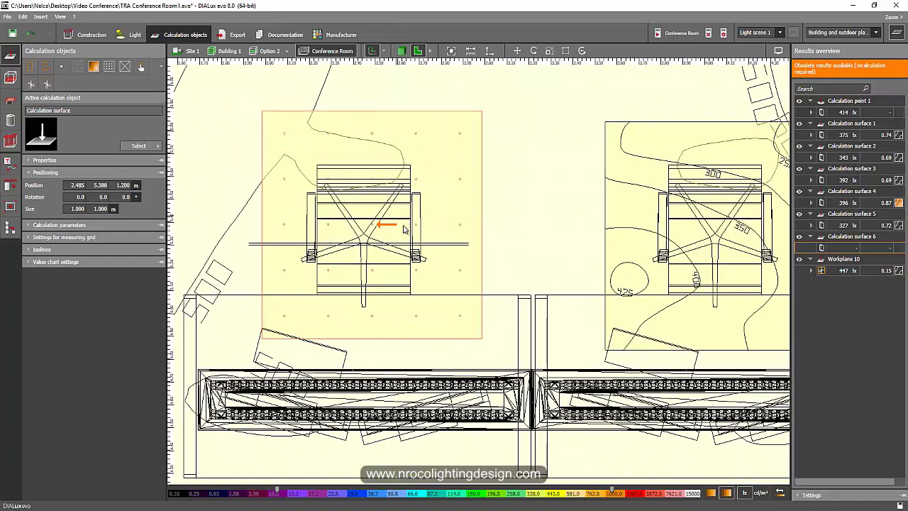
scroll(403, 229, up, 3)
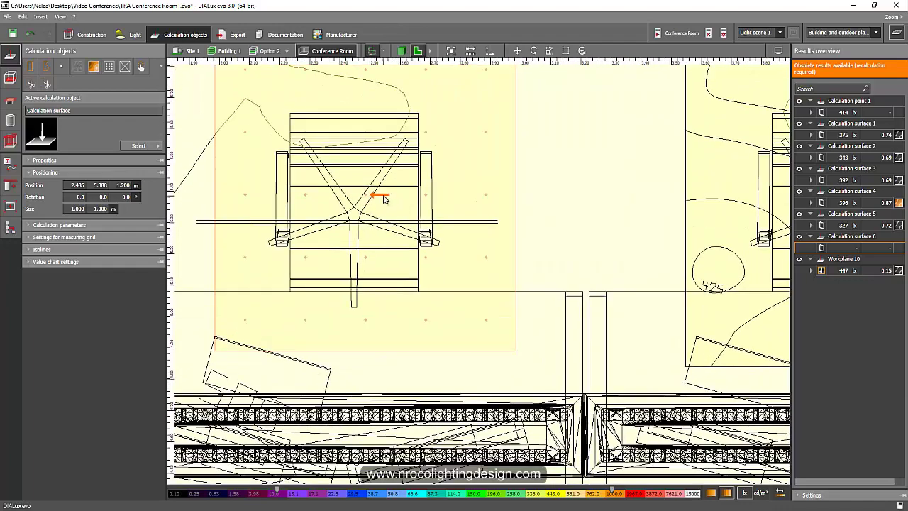
scroll(405, 234, down, 5)
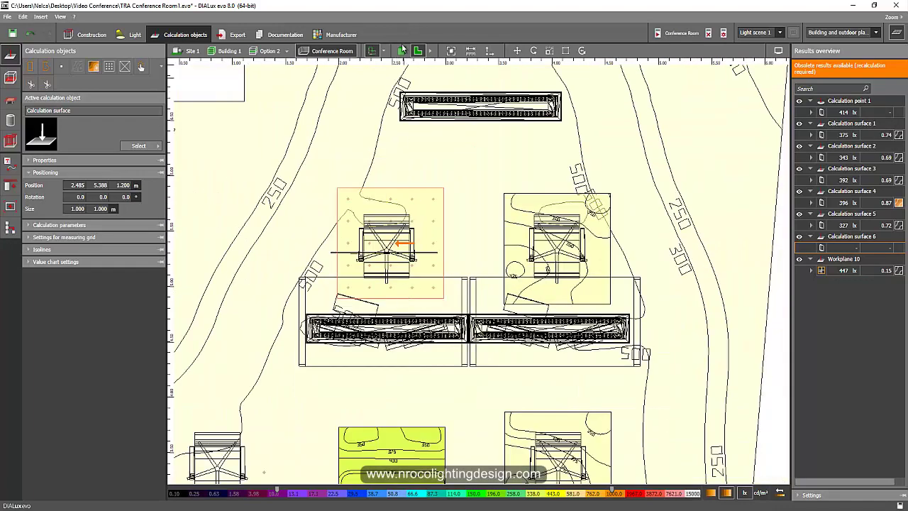
click(402, 52)
scroll(411, 120, down, 2)
mouse_move(395, 167)
right_down()
mouse_move(553, 136)
mouse_move(492, 178)
right_up()
middle_drag(493, 179, 434, 334)
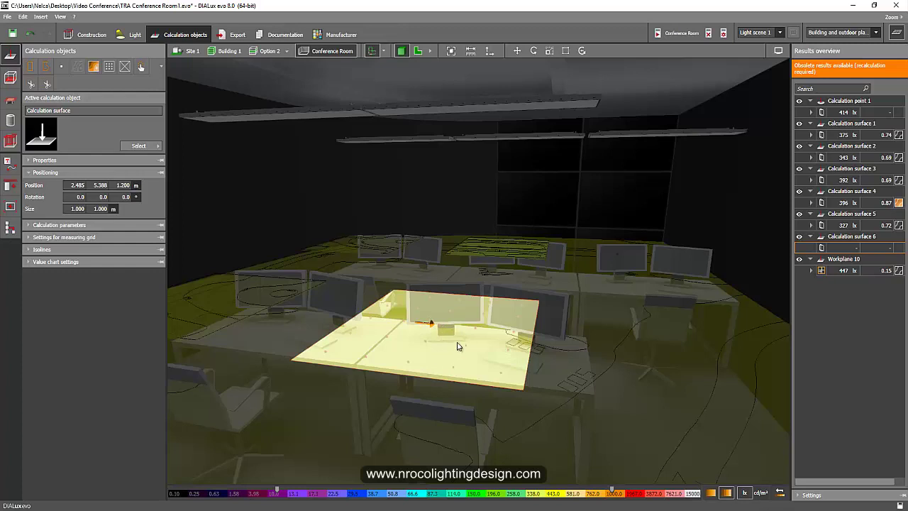
middle_drag(457, 347, 442, 341)
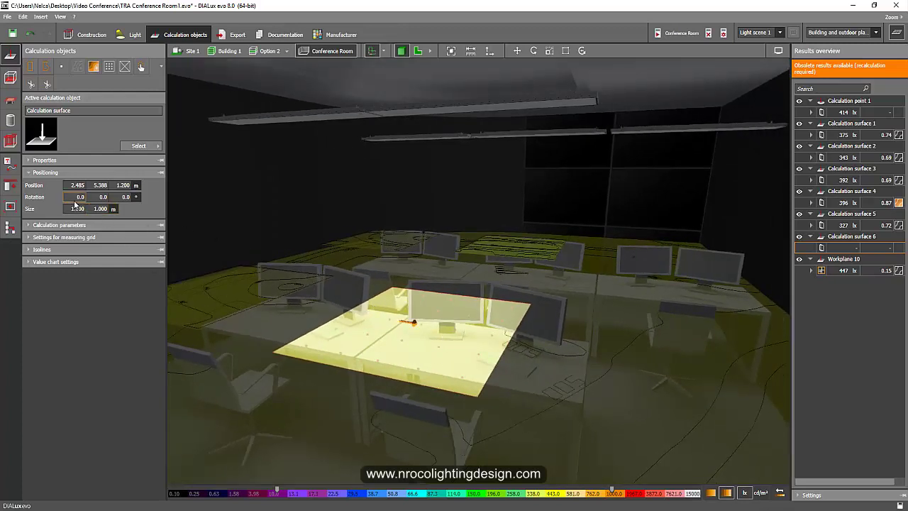
Step: Set the new surface's semi-cylindrical illuminance rotation to 270° and check the arrow's direction in the floor plan
click(61, 227)
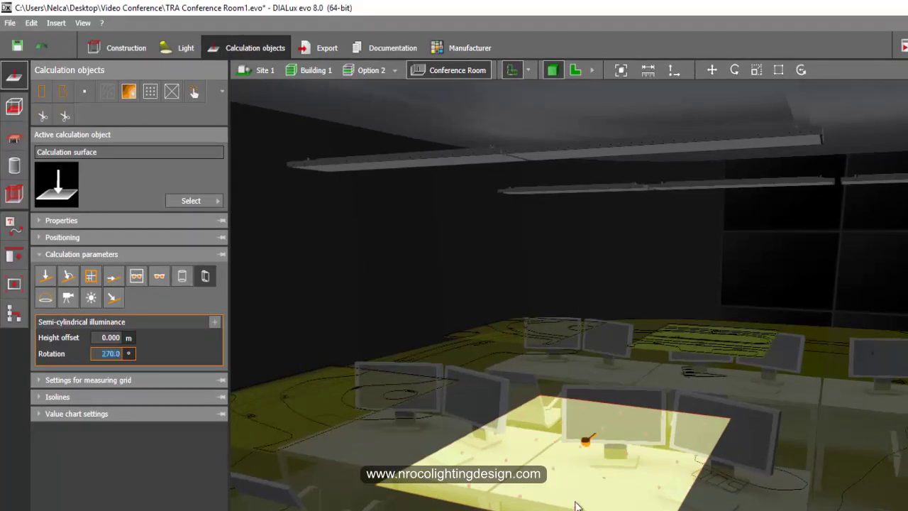
click(576, 70)
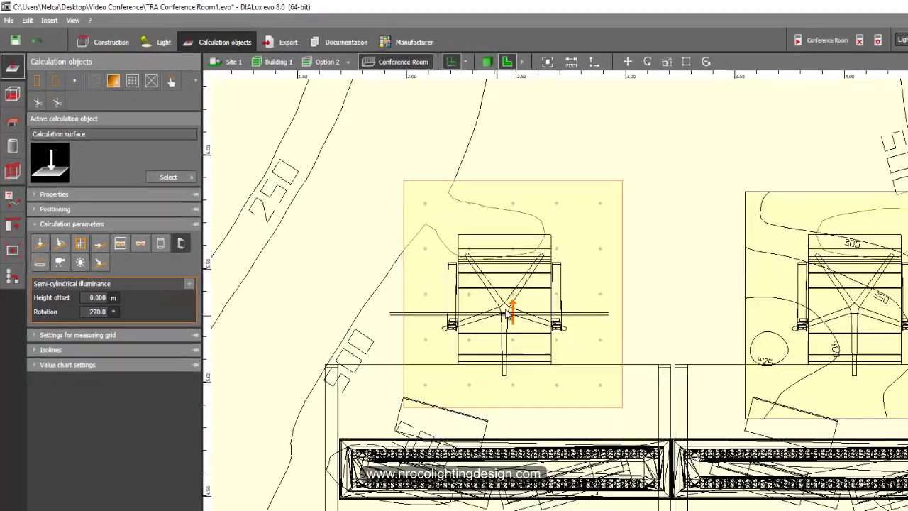
middle_drag(506, 311, 466, 270)
scroll(483, 285, down, 3)
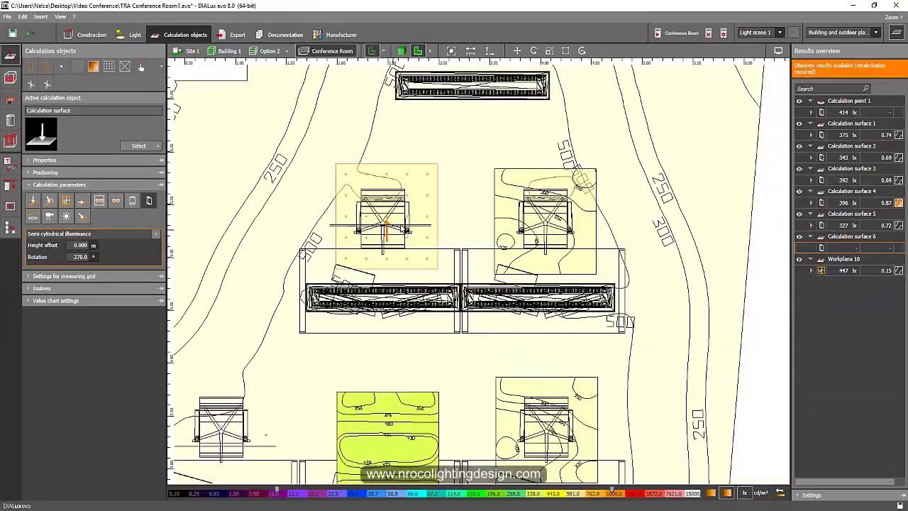
Step: Move the new calculation surface slightly toward the desk in front of its chair in the floor plan
scroll(419, 198, up, 3)
right_click(421, 181)
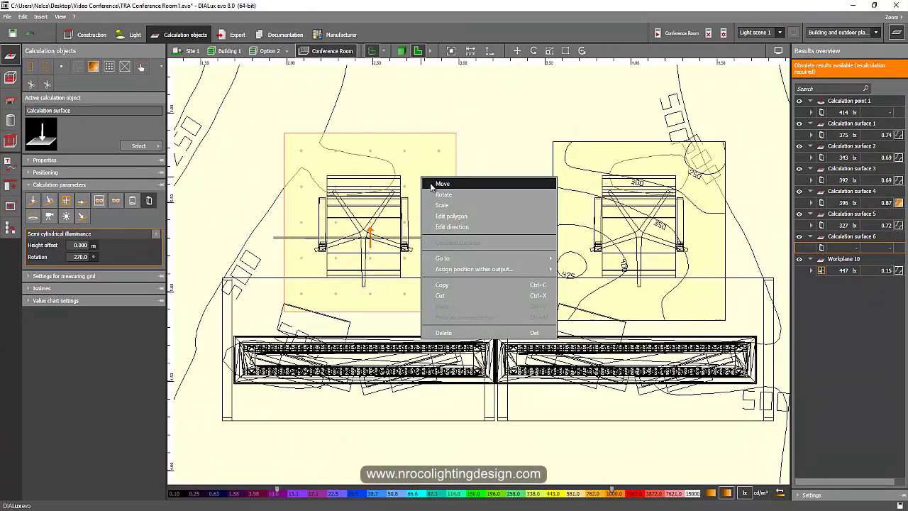
click(434, 187)
drag(378, 230, 373, 249)
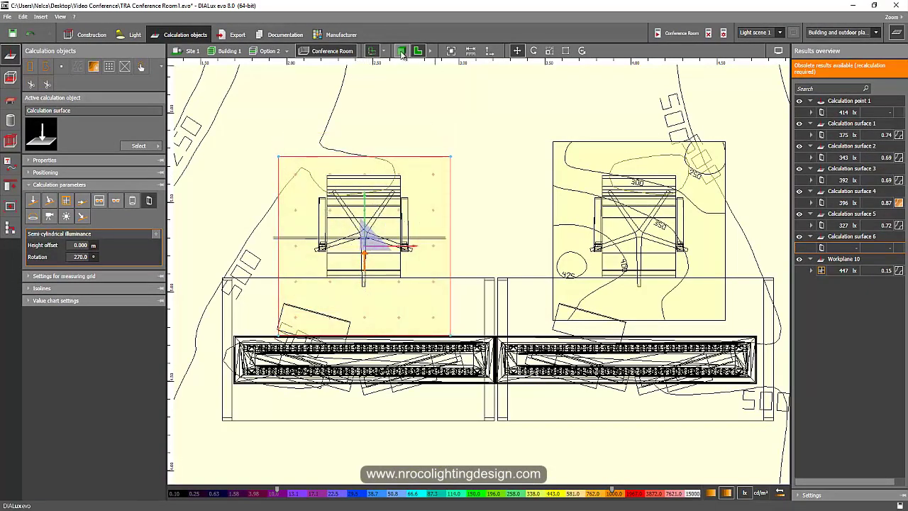
Step: Inspect the moved surface in 3D, and select the vertical Calculation surface 1 crossing it for comparison
click(402, 54)
scroll(425, 264, down, 3)
right_drag(394, 304, 290, 286)
scroll(335, 258, up, 2)
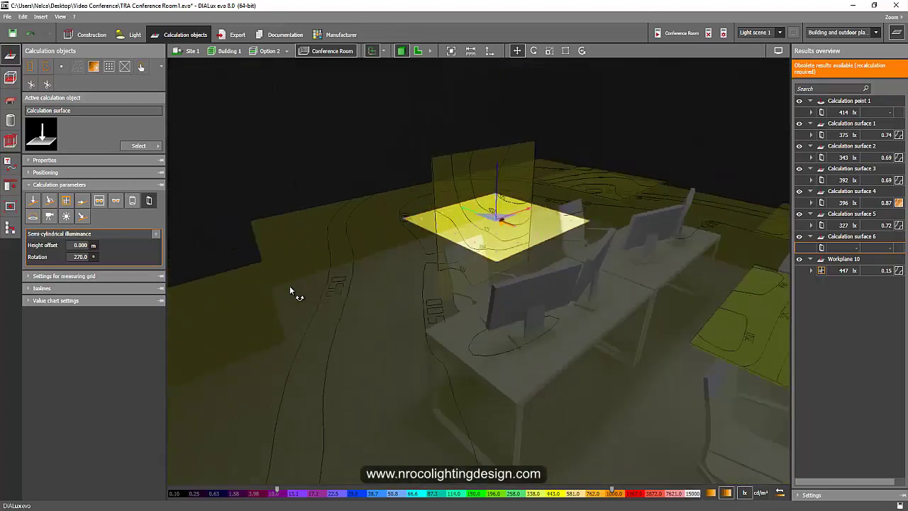
drag(289, 291, 428, 193)
click(453, 168)
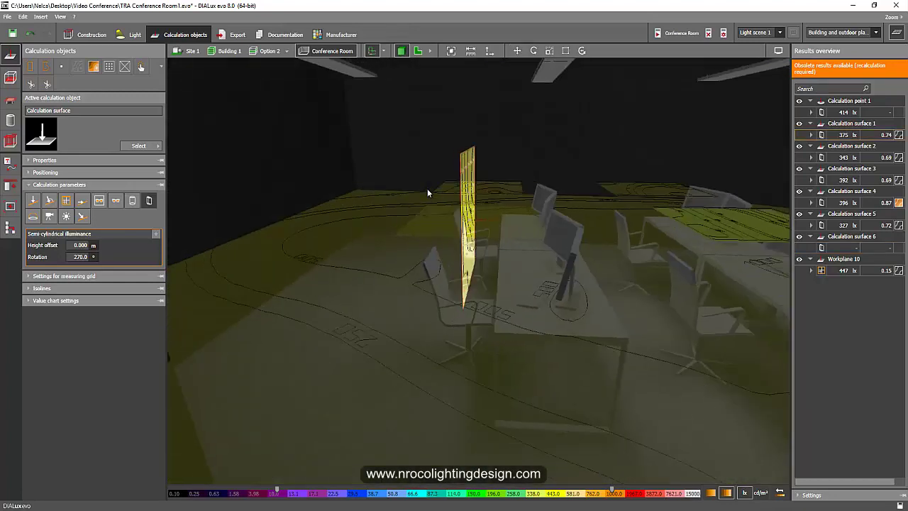
Step: Stand the horizontal calculation surface above the chair upright by setting its X rotation to 90°
click(412, 233)
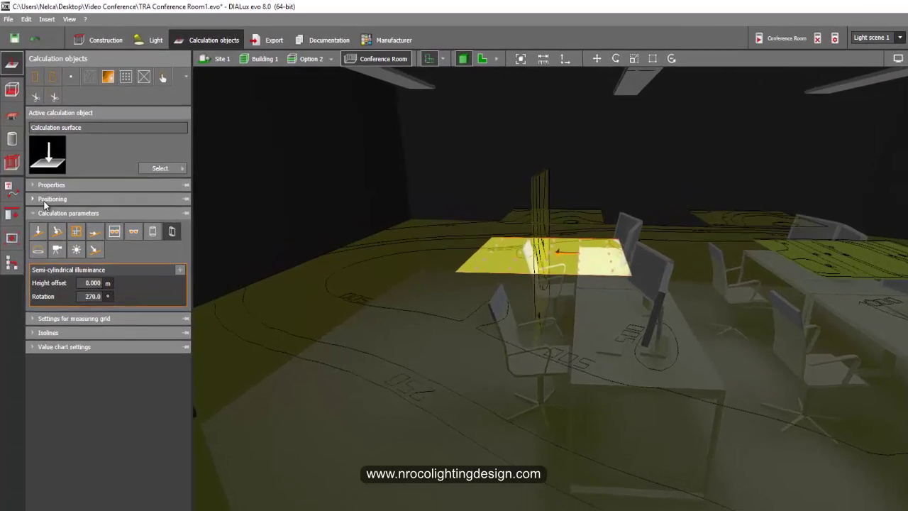
click(43, 172)
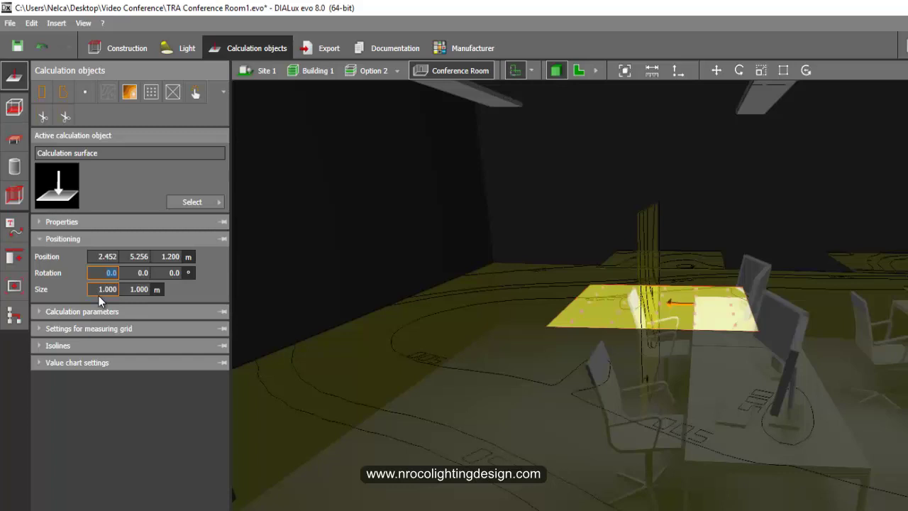
key(Return)
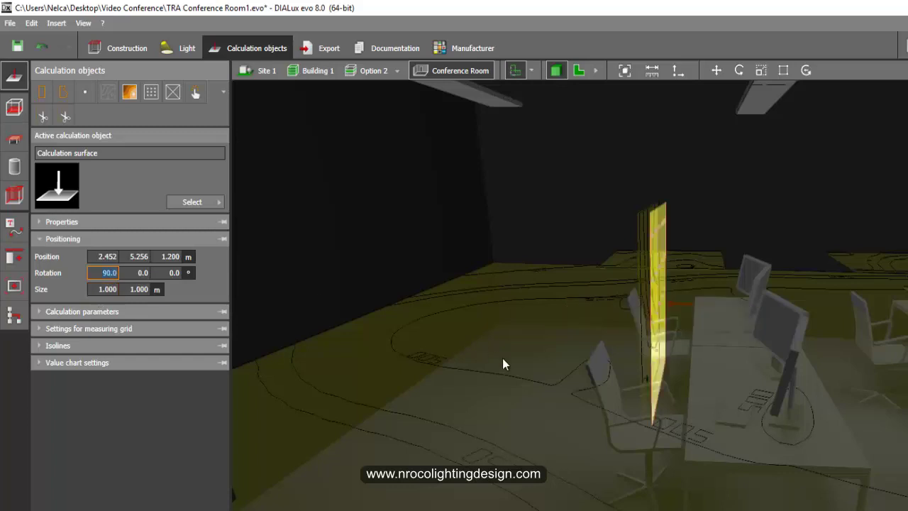
right_drag(502, 357, 388, 428)
scroll(346, 456, down, 2)
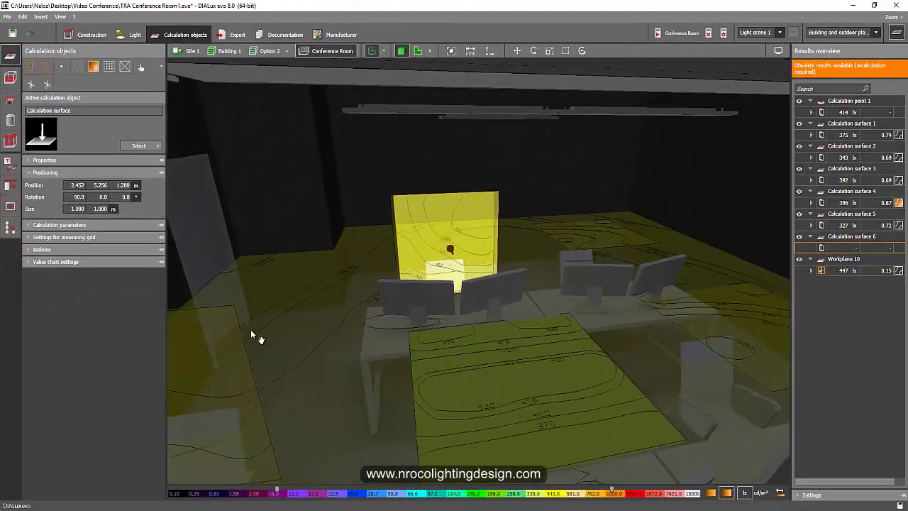
Step: Select the horizontal surface above the neighbouring chair and compare its orientation with the upright surface in 3D
drag(251, 329, 481, 290)
click(481, 290)
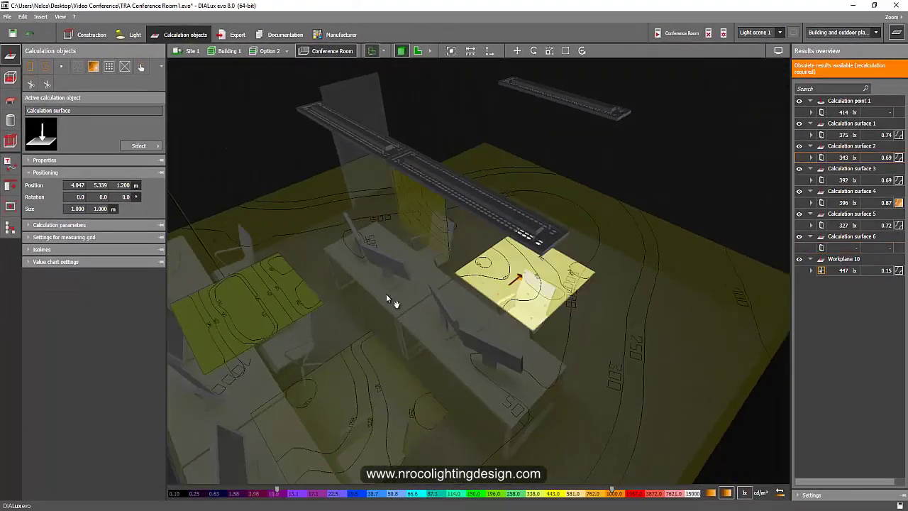
drag(386, 293, 479, 178)
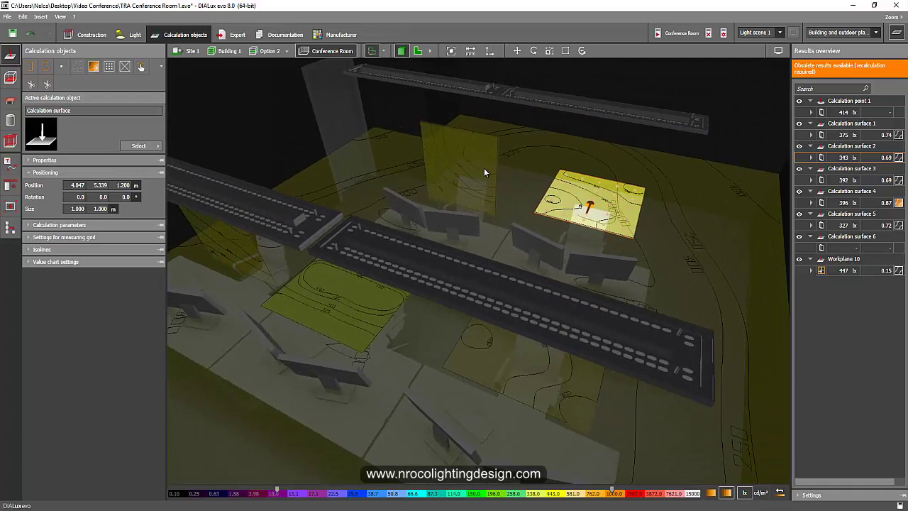
scroll(510, 210, up, 2)
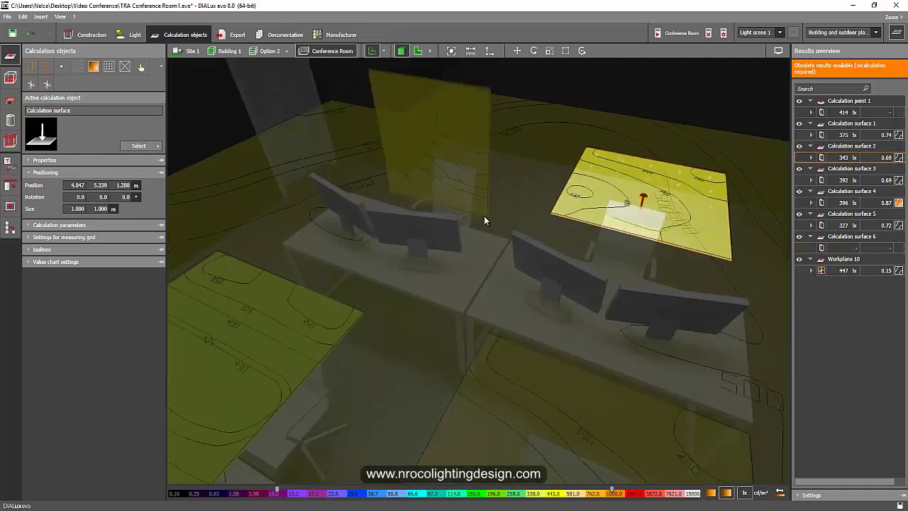
scroll(457, 296, down, 2)
drag(460, 295, 475, 291)
scroll(477, 186, up, 2)
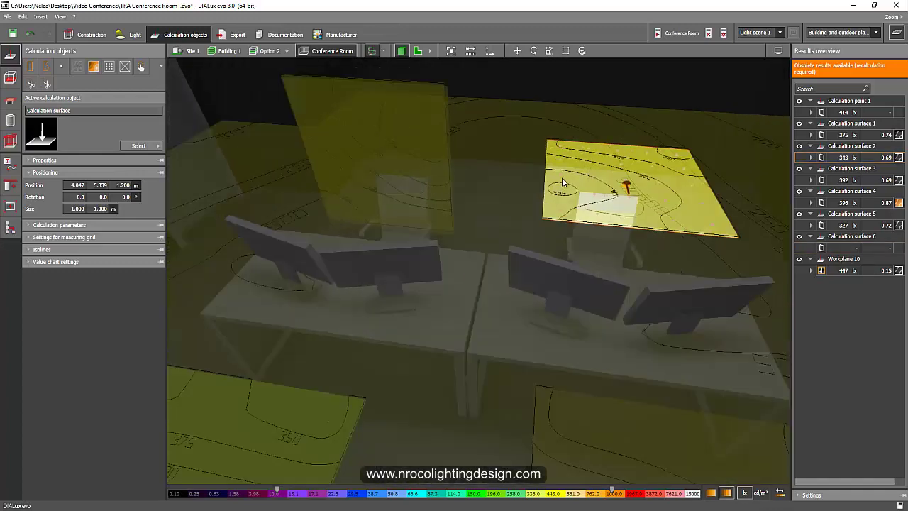
drag(512, 193, 419, 286)
scroll(388, 248, up, 2)
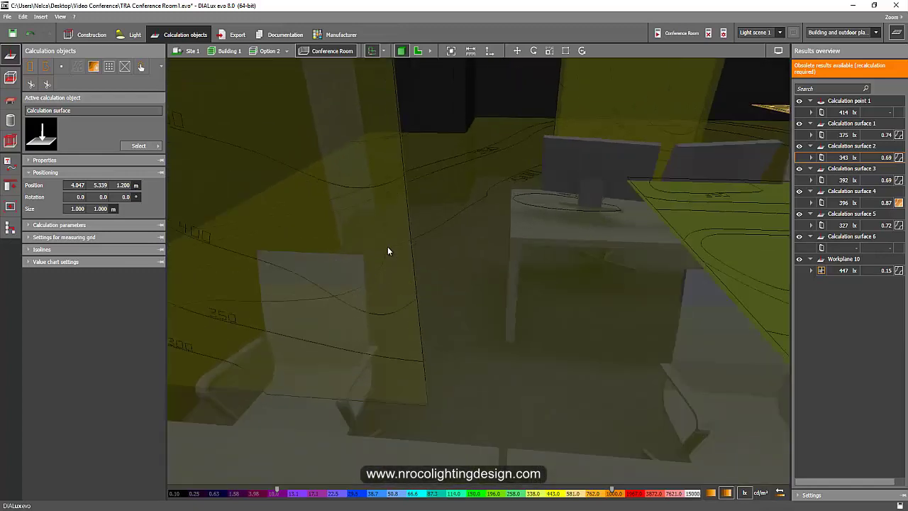
Step: Select Calculation point 1 beside the upright surface and examine its position and direction arrow in 3D and in the floor plan
right_drag(357, 308, 417, 293)
click(319, 220)
middle_drag(417, 293, 298, 283)
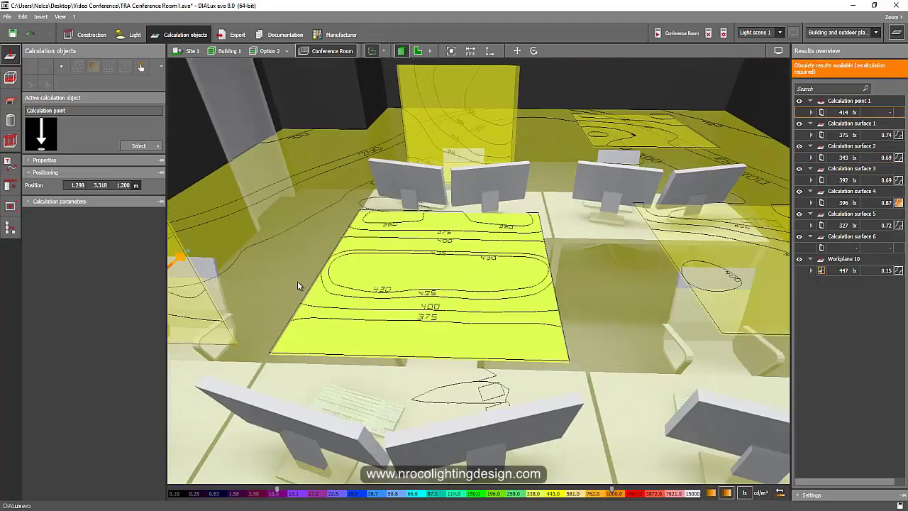
scroll(299, 282, down, 3)
middle_drag(383, 274, 394, 237)
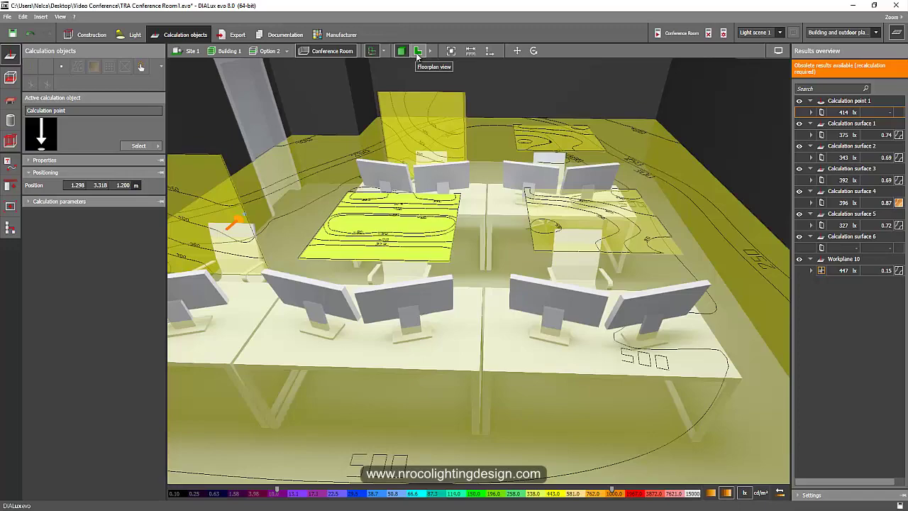
click(417, 54)
scroll(404, 181, down, 3)
middle_drag(373, 317, 396, 147)
middle_drag(353, 234, 425, 156)
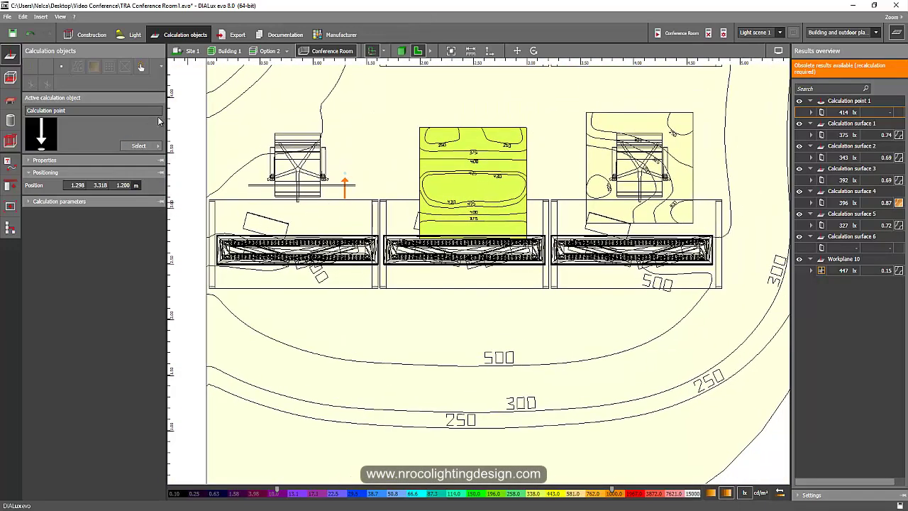
click(140, 39)
click(178, 35)
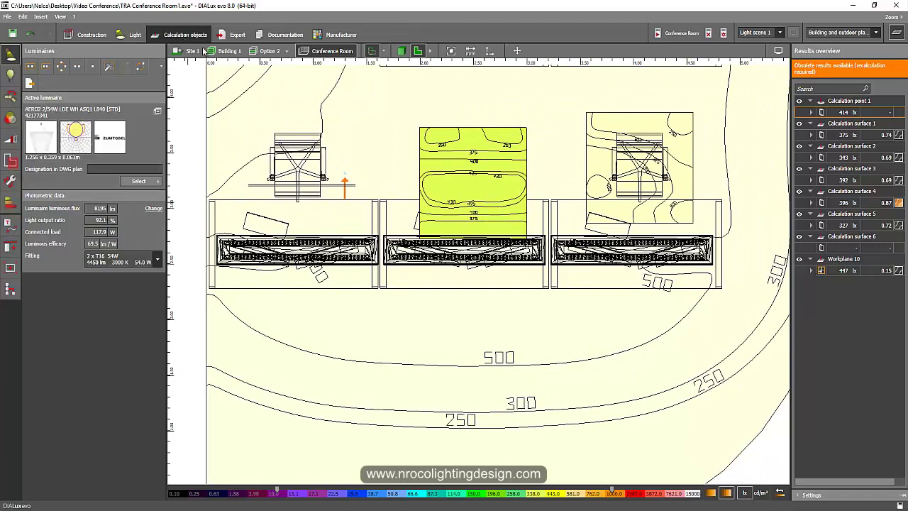
click(192, 314)
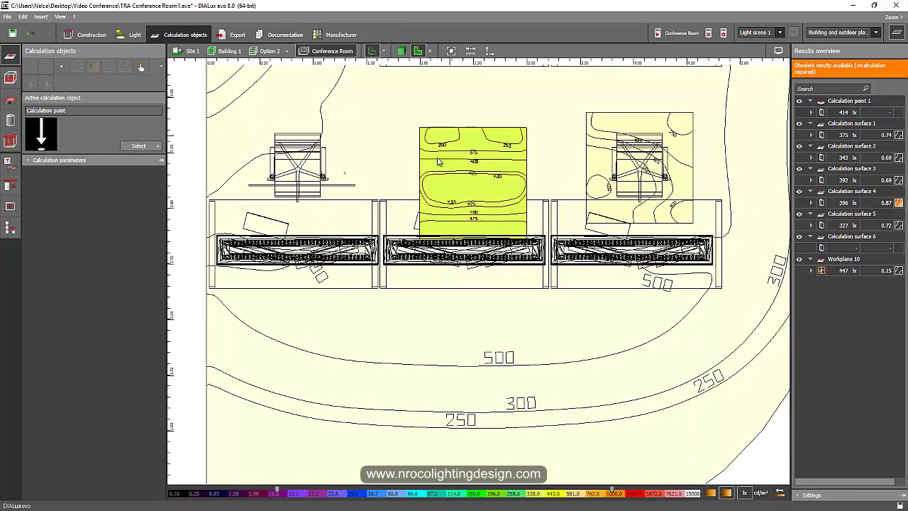
click(438, 162)
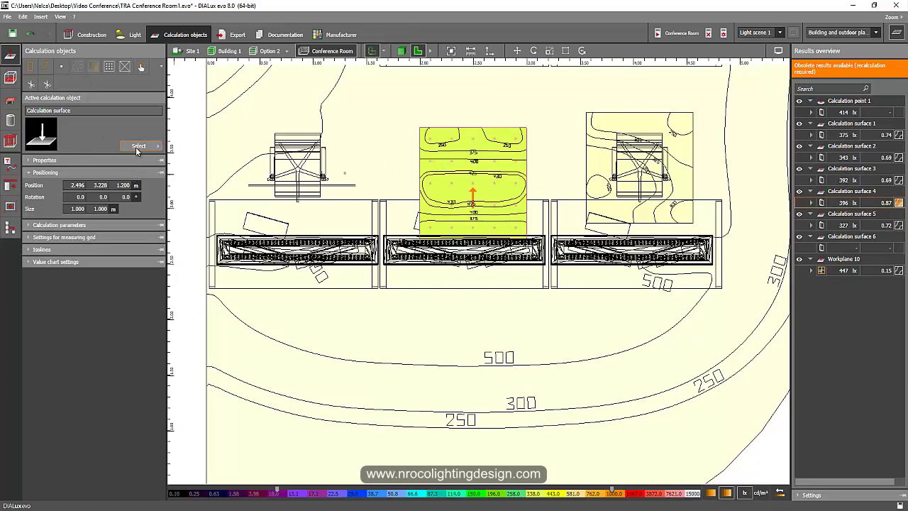
Step: Place a new calculation point in the floor plan between the two horizontal surfaces, at about X 3.43 m and Y 3.32 m
click(136, 146)
click(186, 195)
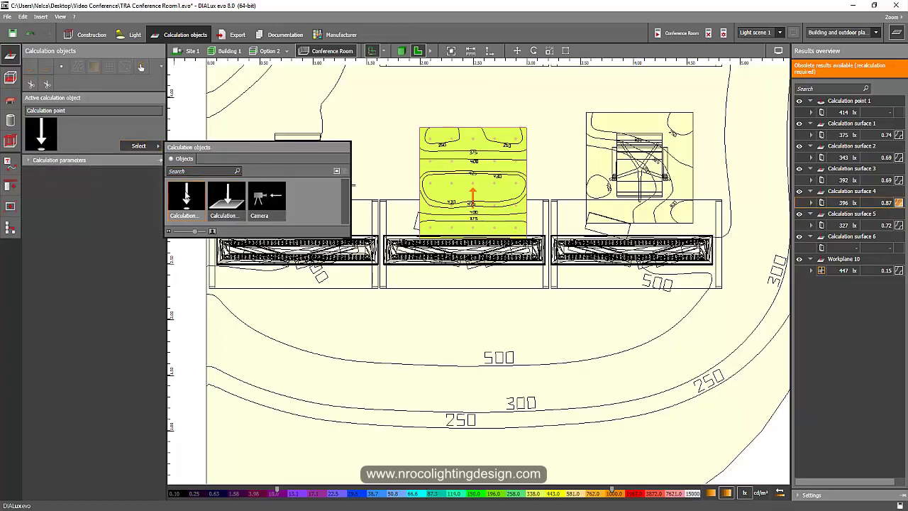
click(98, 258)
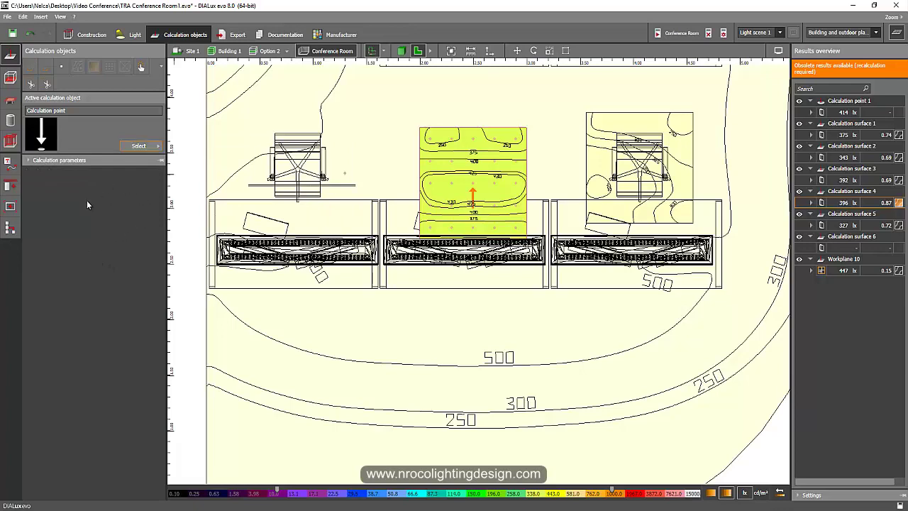
middle_drag(334, 177, 280, 149)
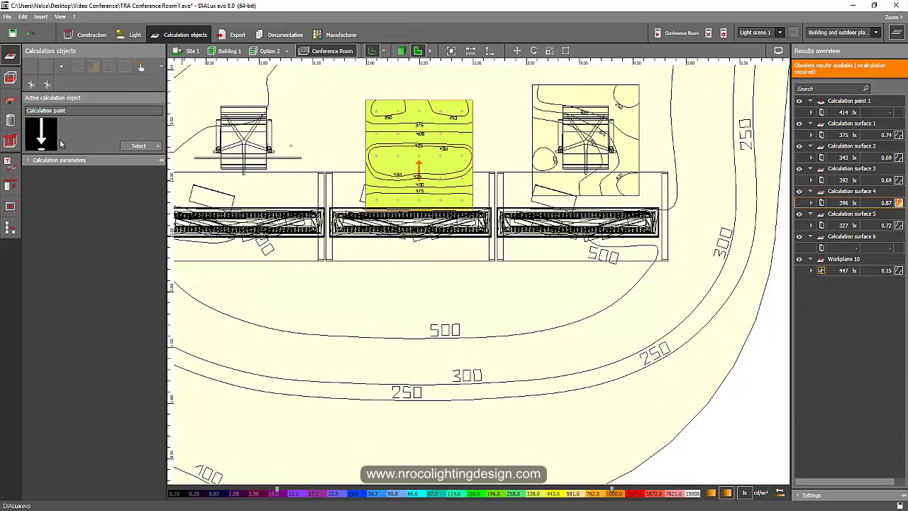
click(522, 145)
middle_drag(506, 179, 476, 211)
scroll(477, 206, up, 2)
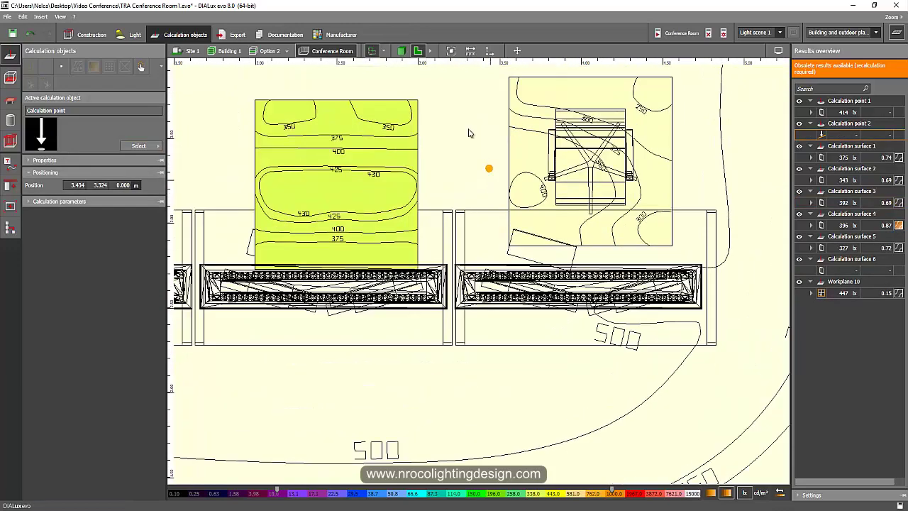
Step: Raise the new calculation point to a height of 1.2 m and check it in 3D
click(402, 50)
right_drag(412, 237, 430, 202)
scroll(357, 222, down, 2)
scroll(447, 284, up, 2)
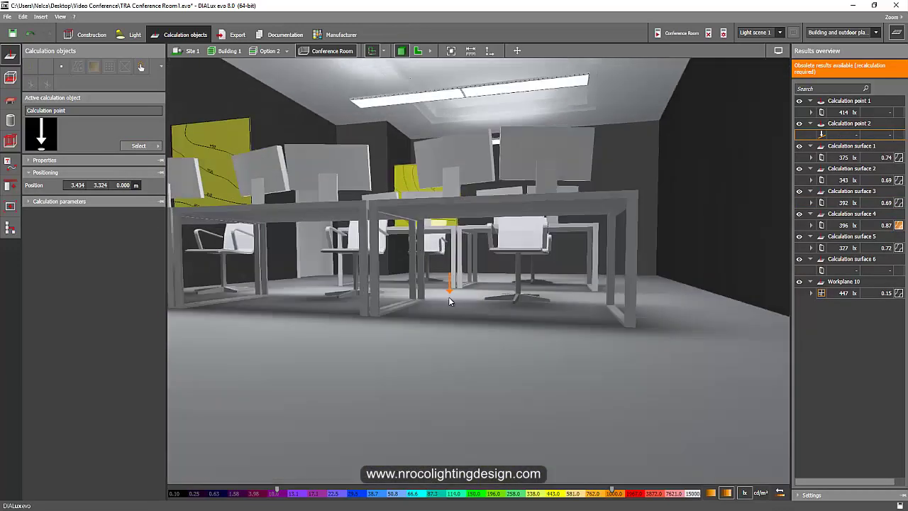
right_drag(448, 297, 387, 302)
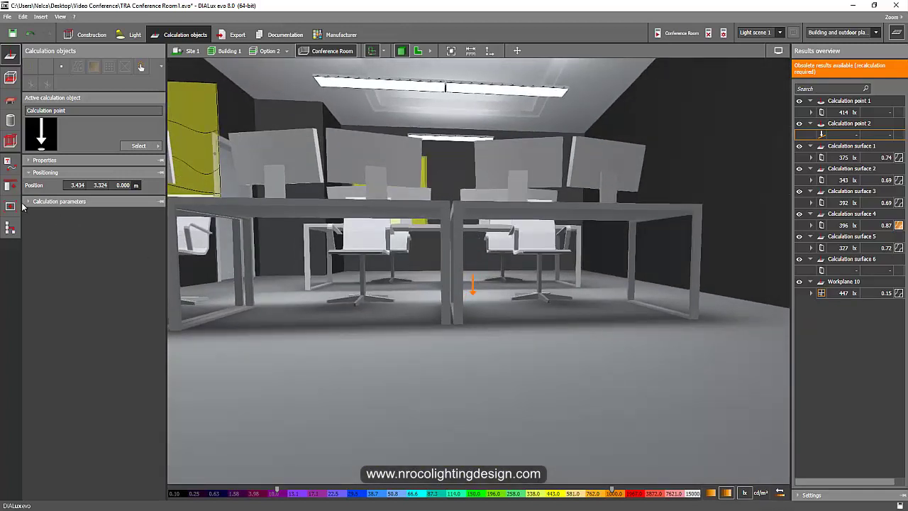
click(124, 186)
text(1.2)
key(Return)
right_drag(421, 256, 452, 287)
middle_drag(452, 291, 408, 271)
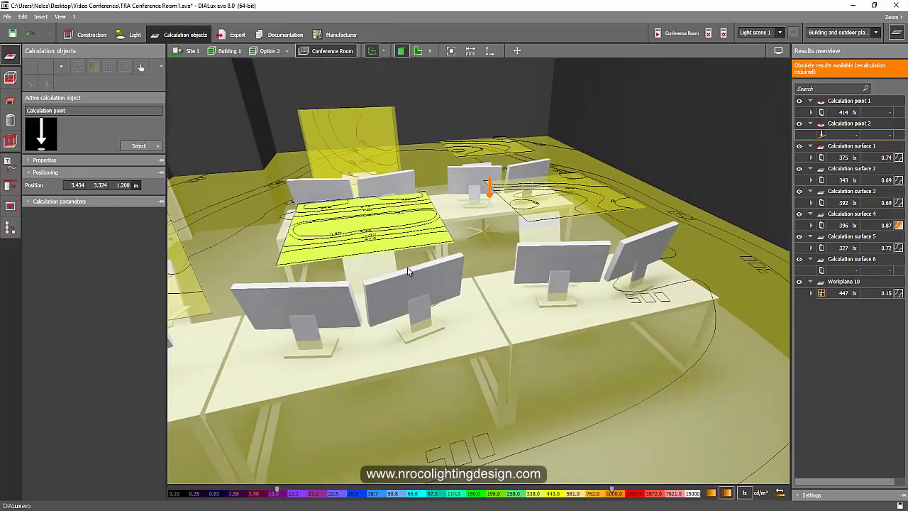
Step: Change the new point's calculated quantity from horizontal illuminance to semi-cylindrical illuminance
click(30, 202)
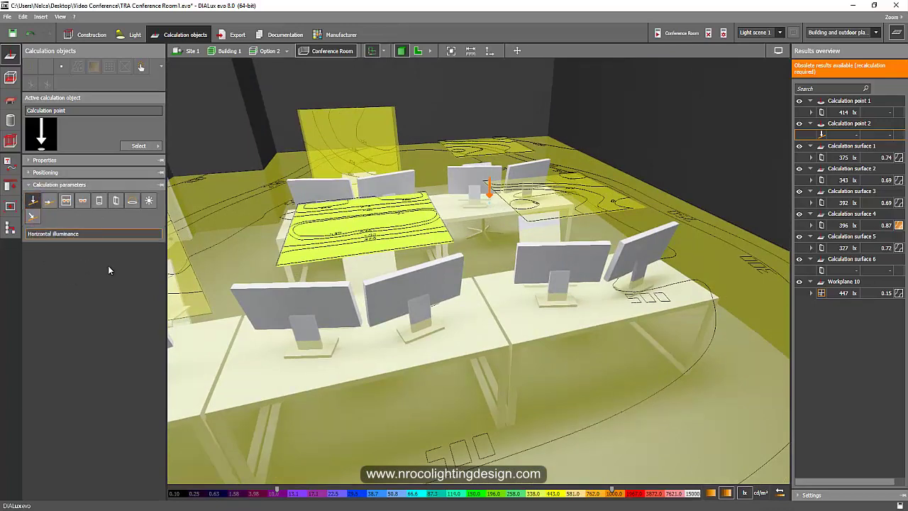
middle_drag(399, 212, 330, 217)
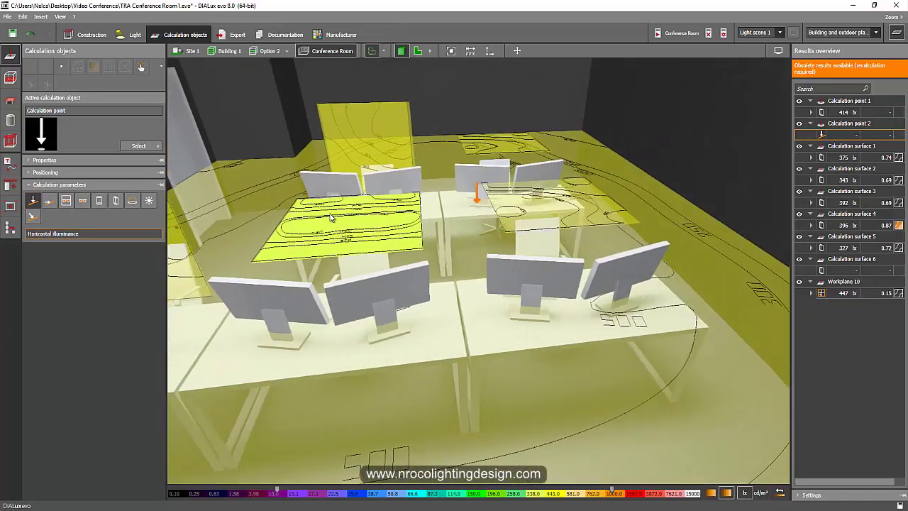
click(40, 173)
click(39, 162)
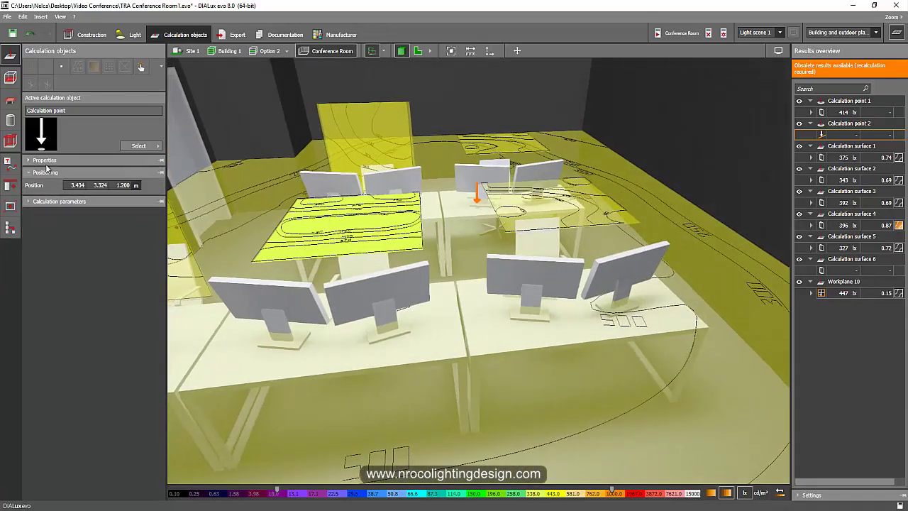
click(37, 226)
click(37, 201)
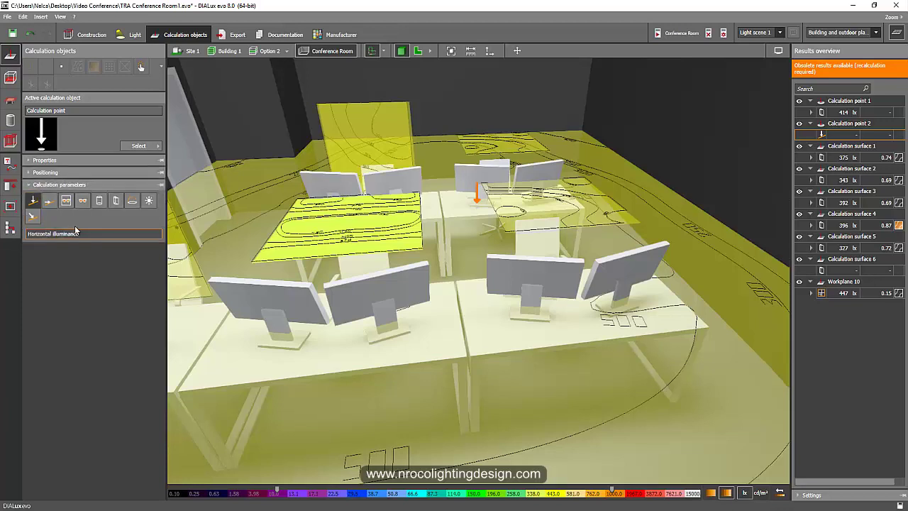
click(117, 202)
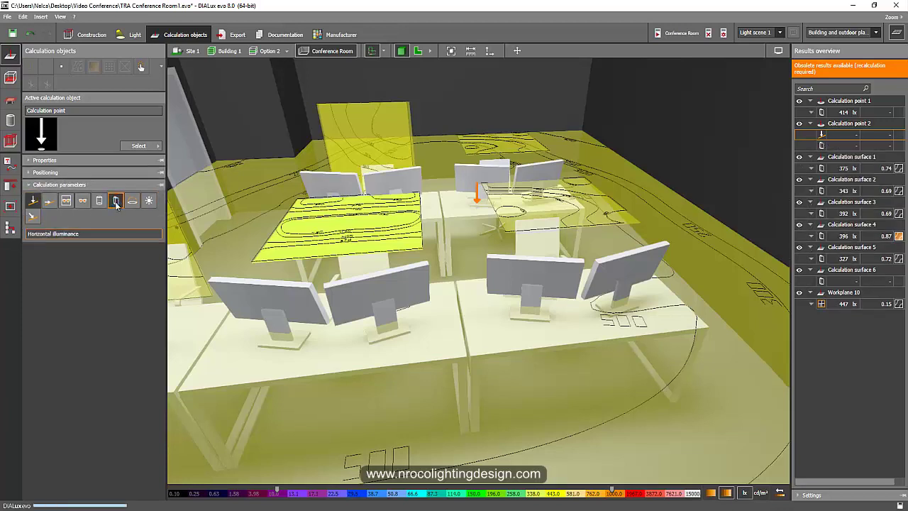
click(32, 203)
right_drag(401, 242, 237, 196)
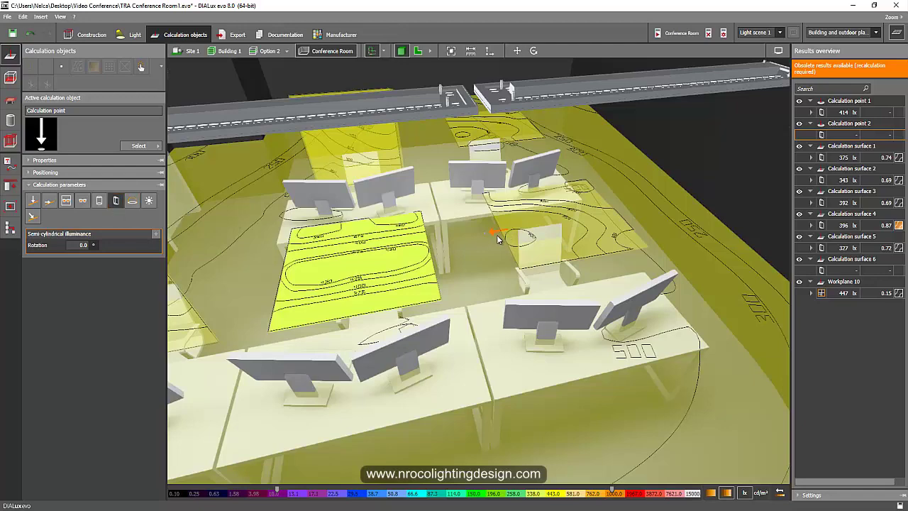
right_drag(462, 244, 464, 235)
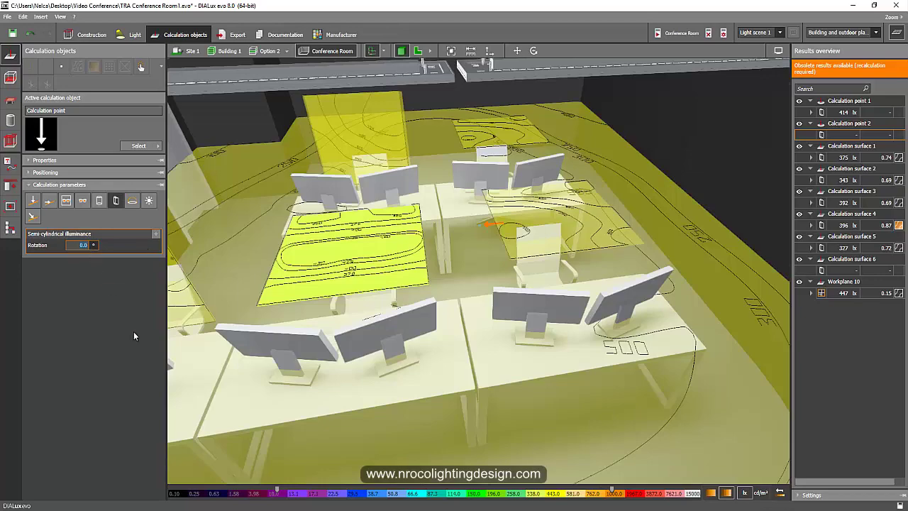
Step: Set the point's semi-cylindrical illuminance rotation to 270° and check the arrow's direction in 3D
text(270)
key(Return)
drag(371, 289, 480, 295)
middle_drag(476, 288, 323, 344)
scroll(374, 249, down, 2)
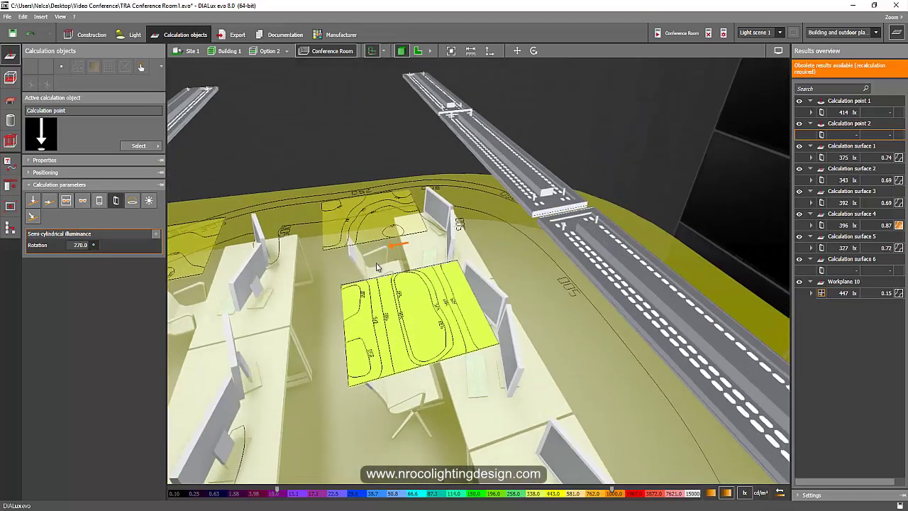
scroll(377, 266, up, 3)
right_drag(348, 283, 365, 270)
mouse_move(367, 275)
mouse_down()
mouse_move(276, 278)
mouse_move(437, 341)
mouse_move(523, 324)
mouse_move(455, 312)
mouse_move(334, 320)
mouse_move(372, 267)
mouse_up()
drag(465, 250, 403, 273)
Step: Move the calculation point in the floor plan onto the front of the neighbouring chair and view it in 3D
click(418, 50)
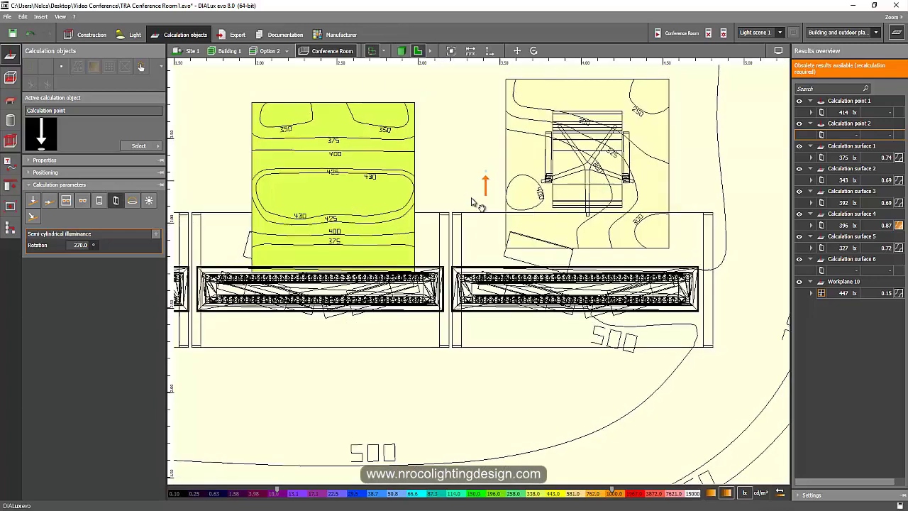
right_click(390, 223)
click(404, 227)
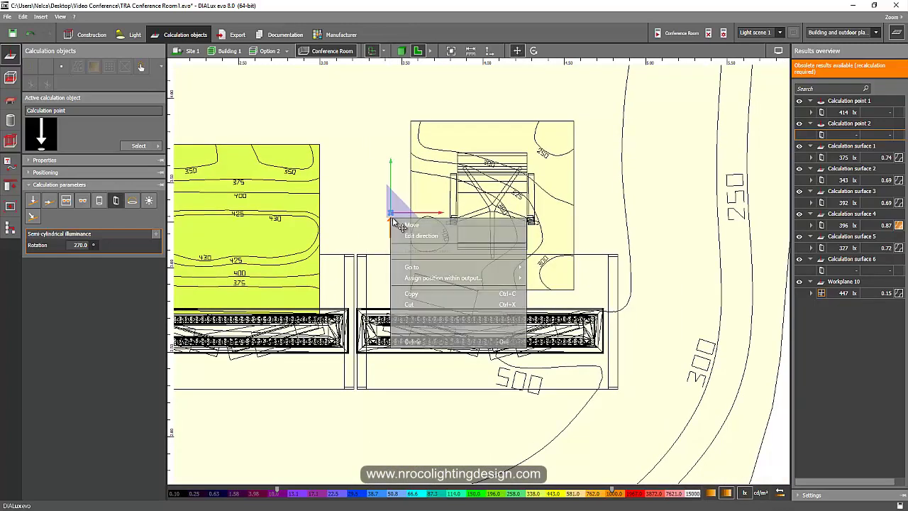
drag(495, 240, 493, 225)
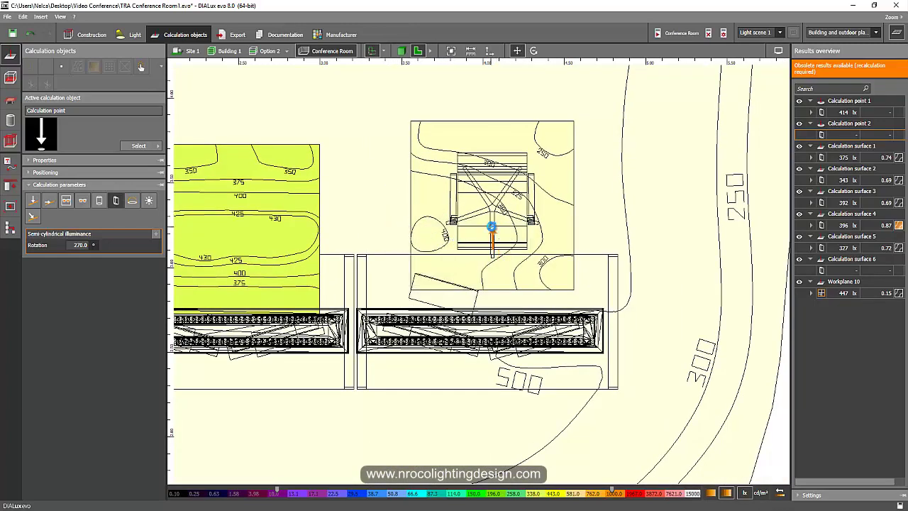
middle_drag(428, 238, 447, 209)
scroll(447, 208, down, 3)
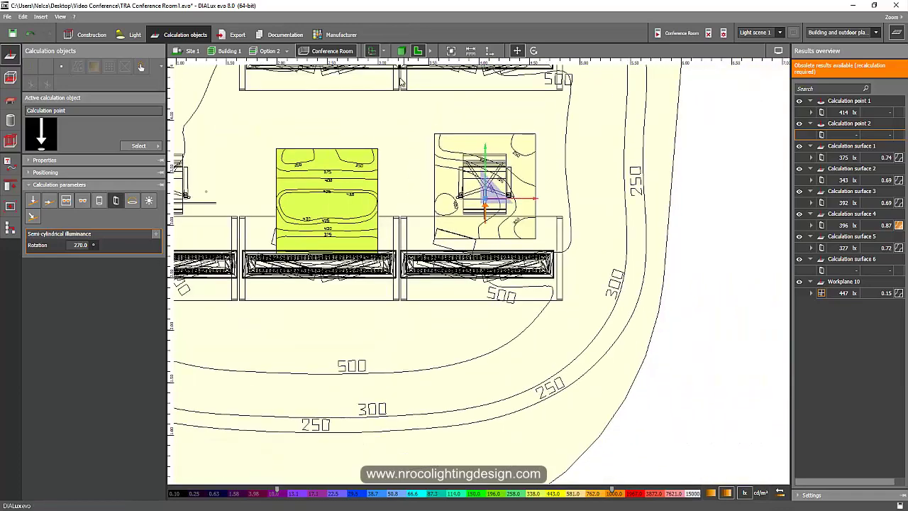
click(401, 51)
drag(430, 254, 606, 387)
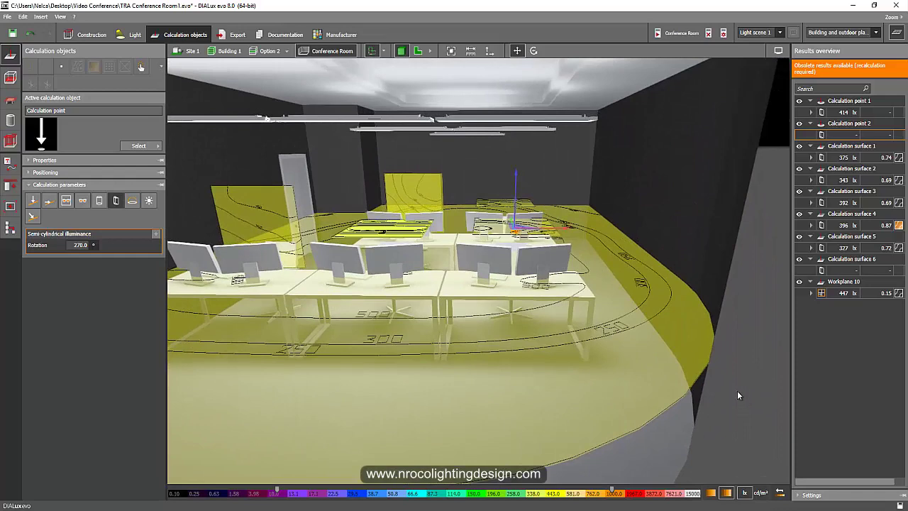
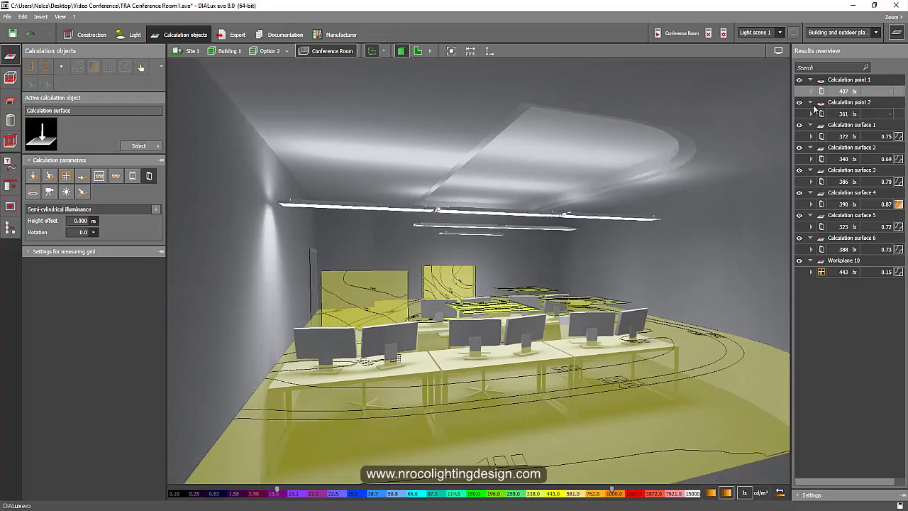
Step: Compare the recalculated semi-cylindrical illuminance of calculation points 1 and 2 and locate each point in the 3D room
click(841, 91)
right_drag(609, 227, 570, 237)
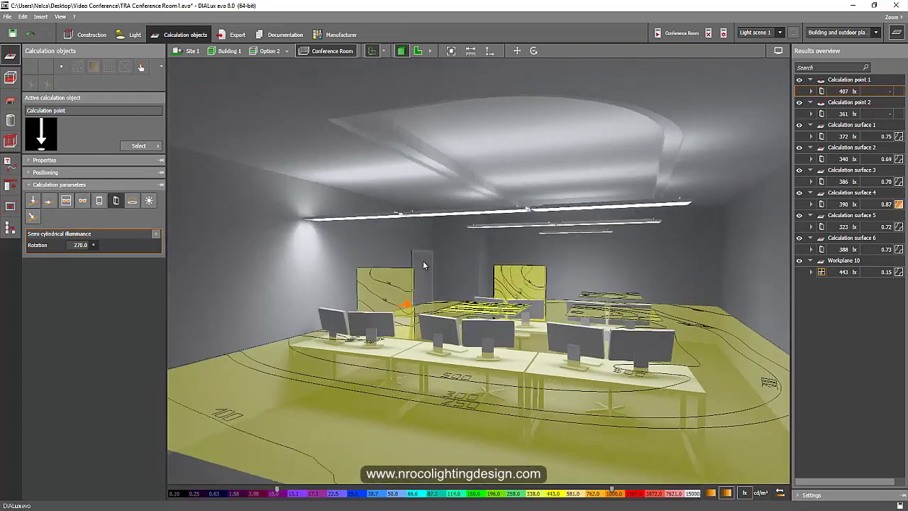
right_drag(434, 267, 440, 253)
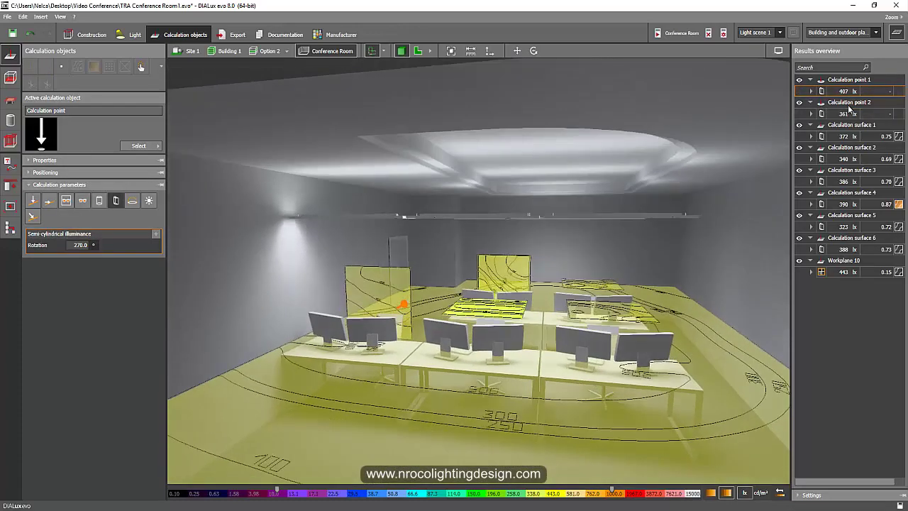
click(843, 115)
right_drag(599, 232, 569, 225)
mouse_move(525, 250)
right_down()
mouse_move(543, 241)
mouse_move(509, 240)
mouse_move(524, 245)
right_up()
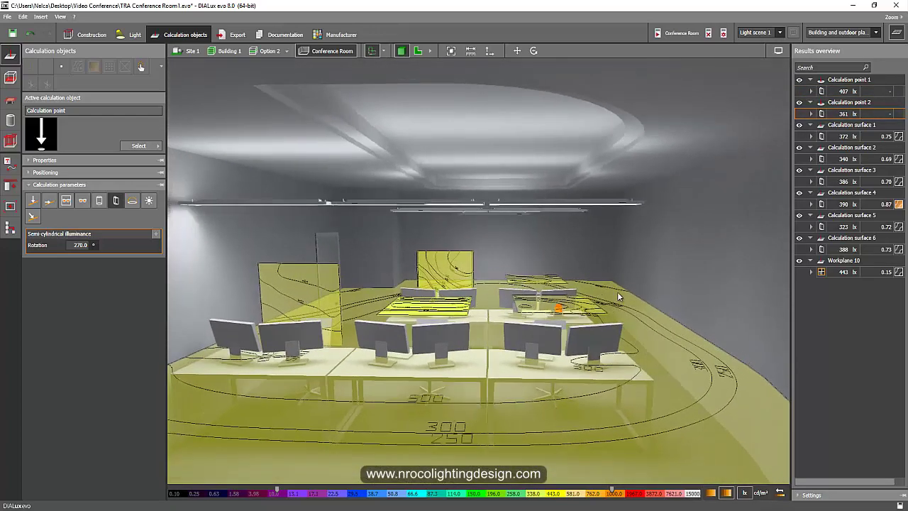
mouse_move(643, 304)
right_down()
mouse_move(626, 312)
mouse_move(653, 294)
right_up()
Step: Compare the illuminance and uniformity results of calculation surfaces 1 and 2, examining each surface's place and arrow direction in 3D
click(816, 155)
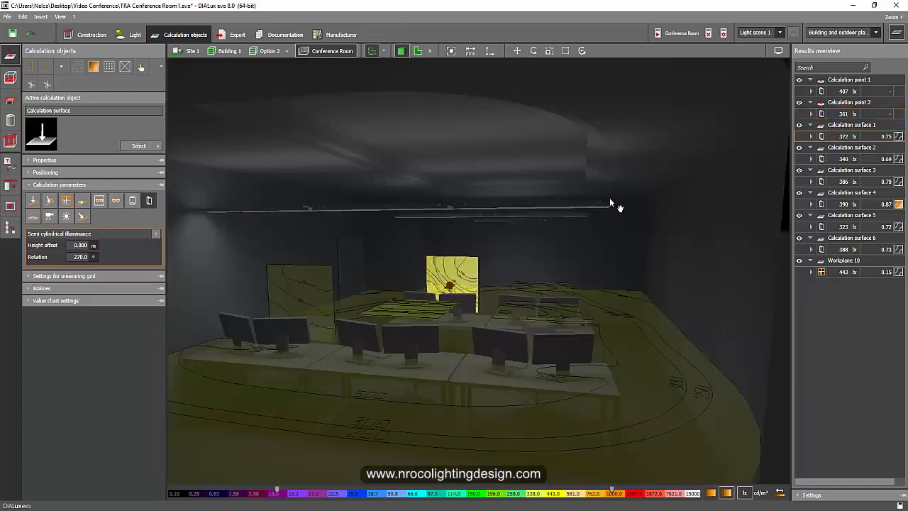
right_drag(612, 203, 579, 302)
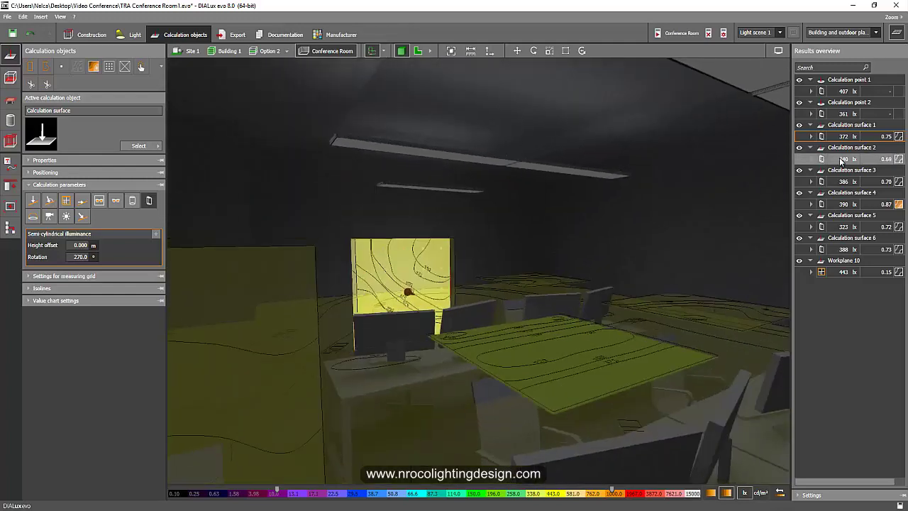
click(840, 160)
right_drag(635, 228, 657, 228)
middle_drag(658, 228, 536, 242)
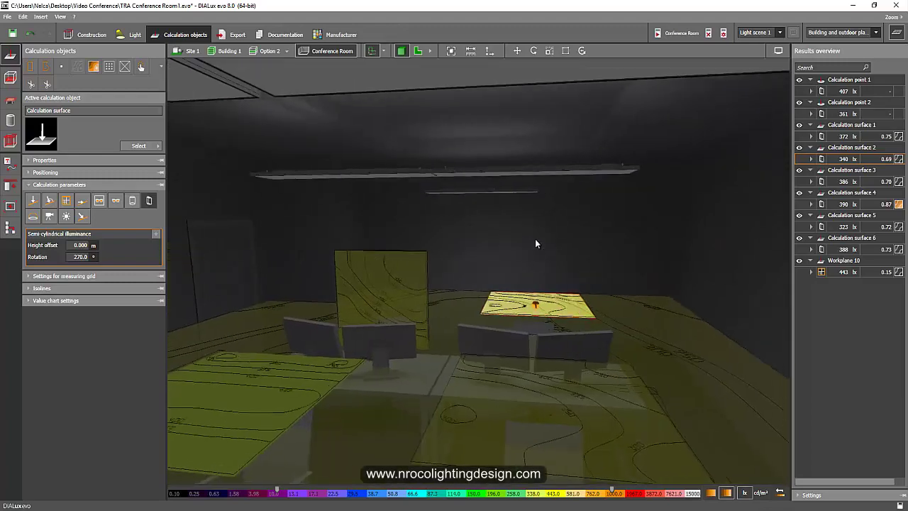
right_drag(536, 243, 483, 244)
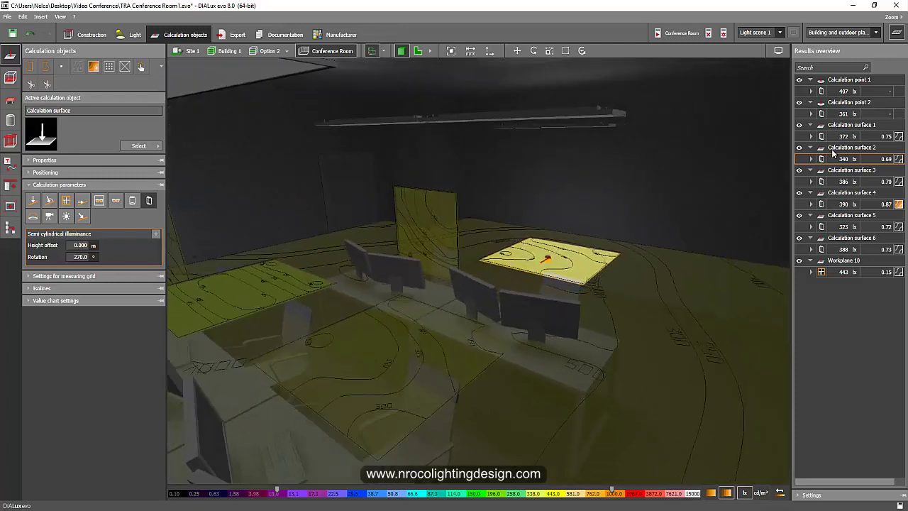
click(840, 139)
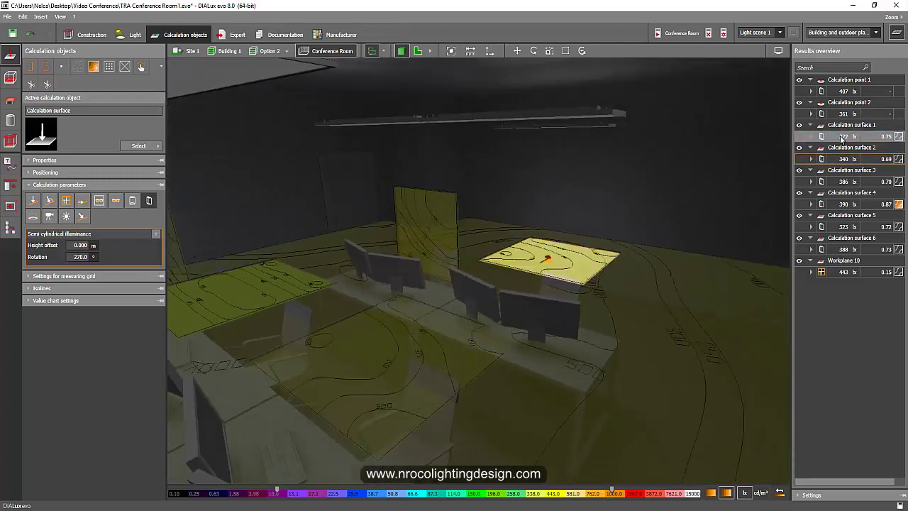
click(841, 161)
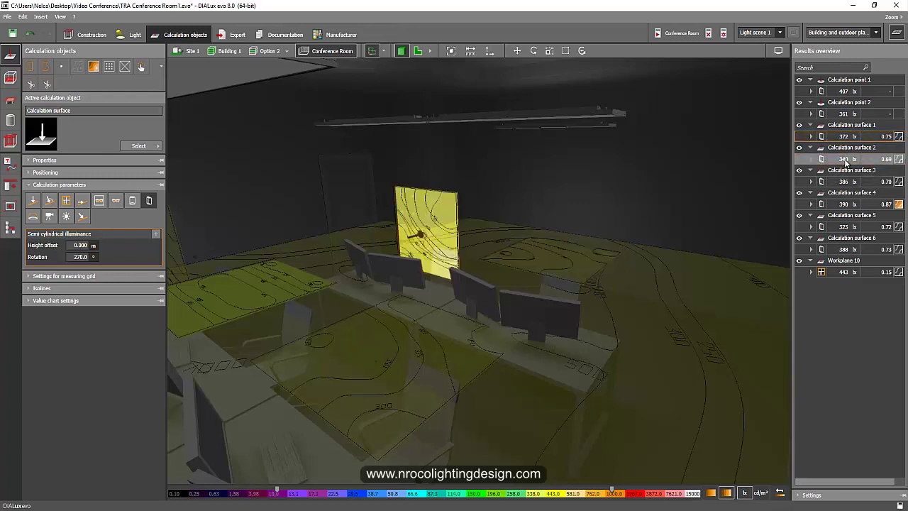
right_drag(582, 274, 596, 261)
middle_drag(596, 265, 507, 253)
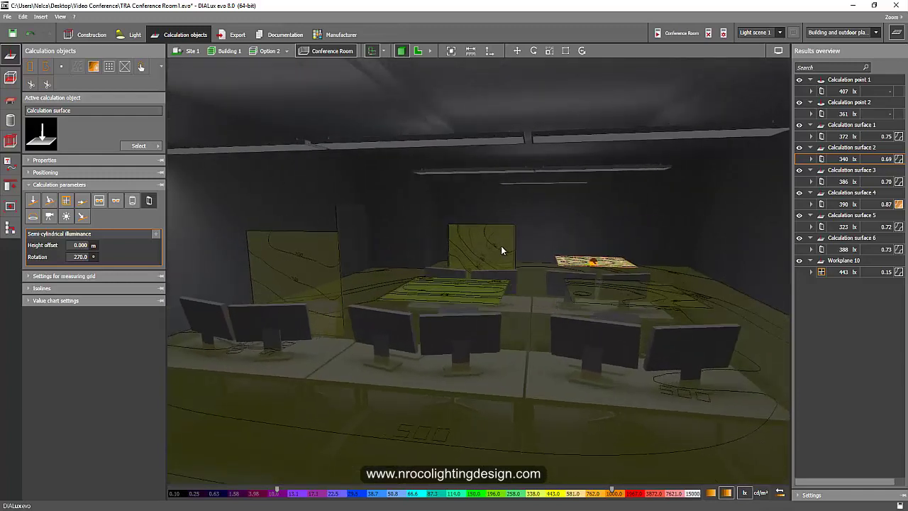
middle_drag(569, 264, 617, 306)
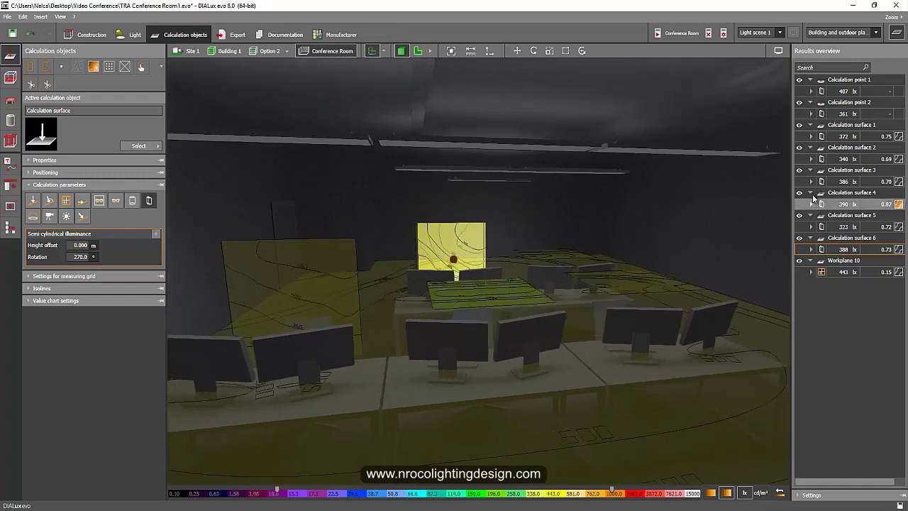
Step: Review the semi-cylindrical results of calculation surfaces 3 and 4 and their positions relative to the desks
click(837, 183)
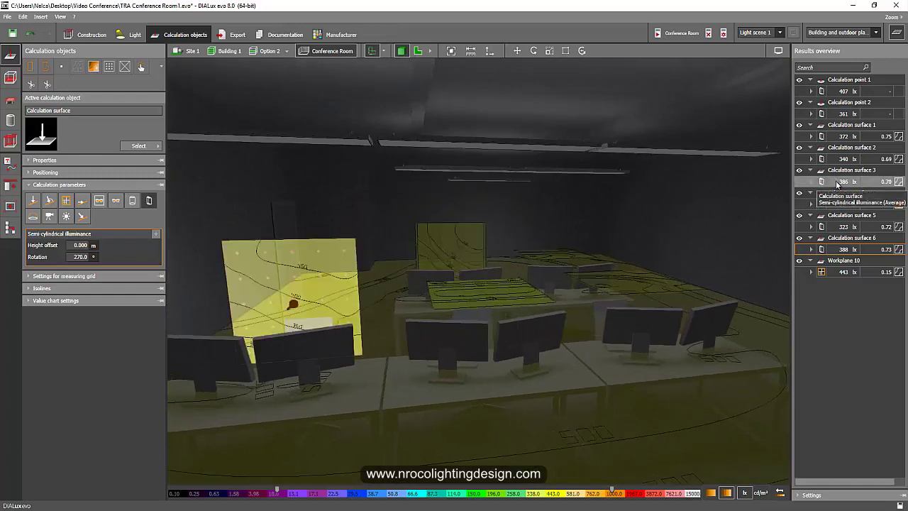
middle_drag(659, 224, 673, 210)
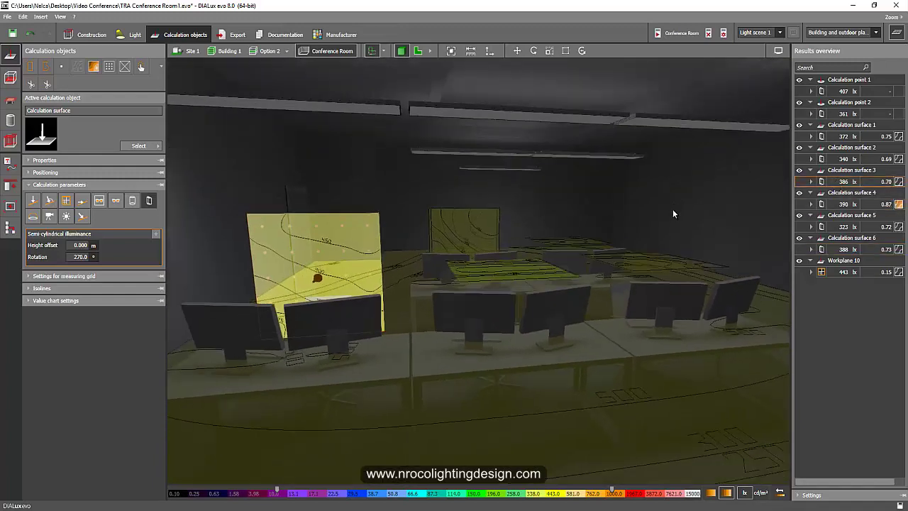
right_drag(673, 240, 639, 242)
click(838, 205)
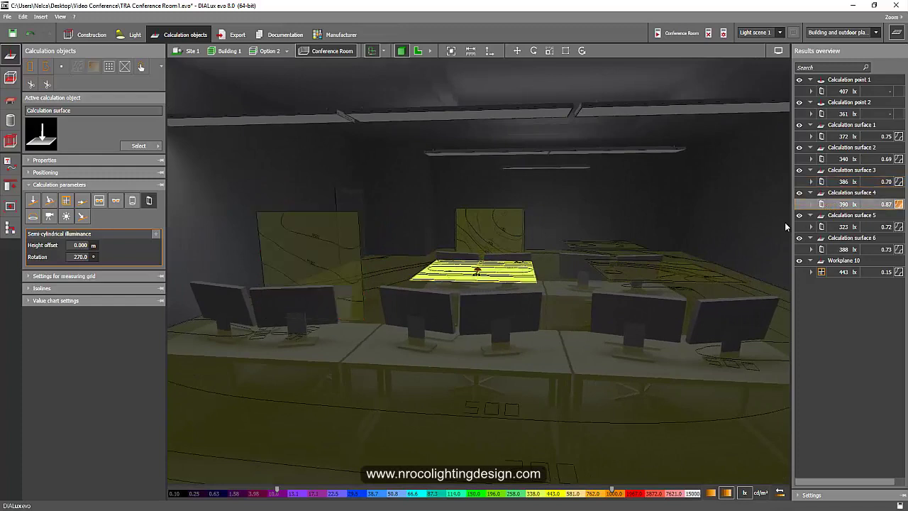
middle_drag(674, 230, 636, 137)
click(637, 138)
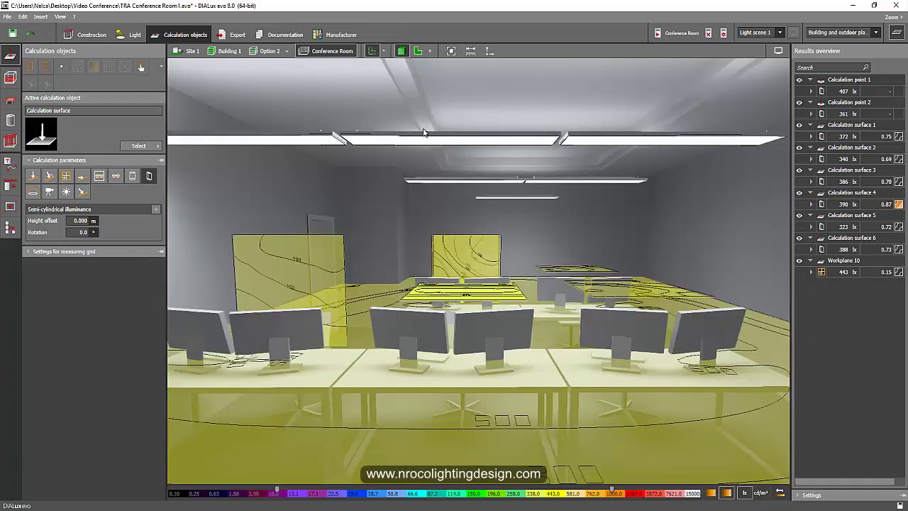
Step: Check the results of calculation surfaces 5 and 6 and of Workplane 10 against their locations in the room
middle_drag(587, 219, 729, 222)
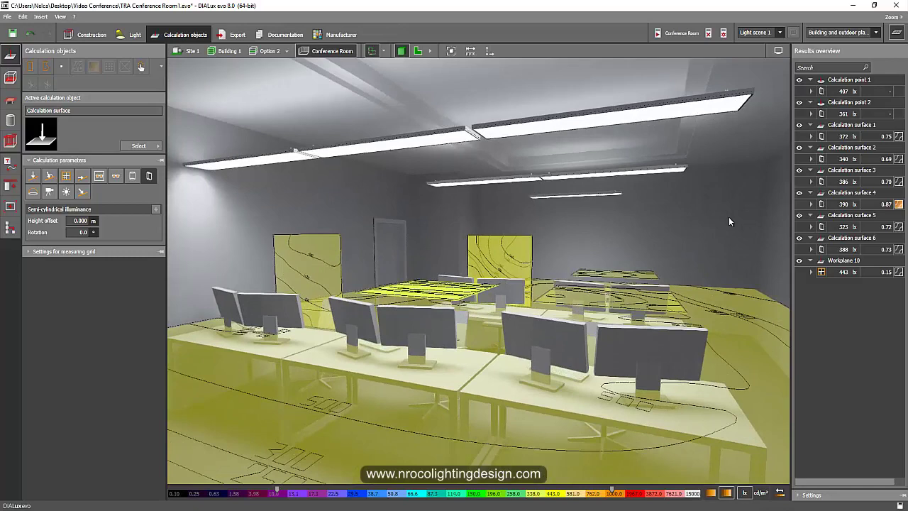
click(835, 227)
mouse_move(623, 203)
middle_down()
mouse_move(614, 217)
mouse_move(616, 198)
middle_up()
click(835, 252)
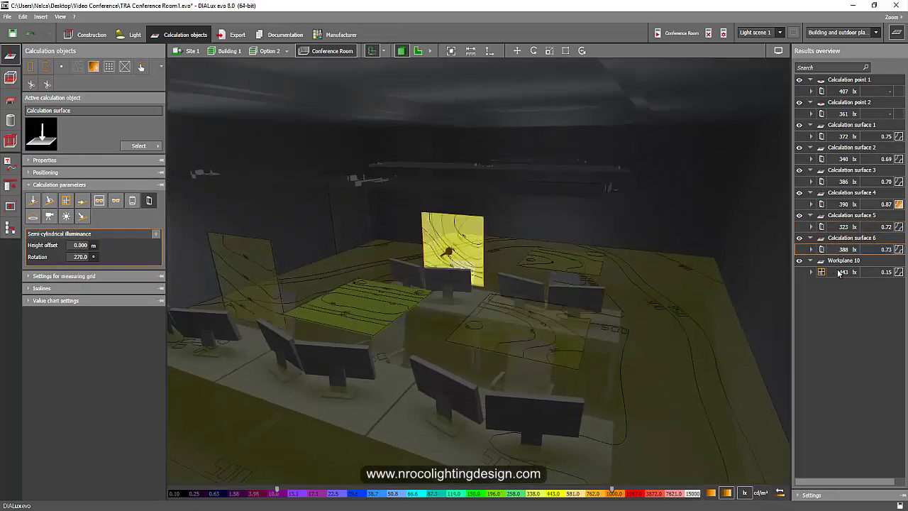
click(616, 257)
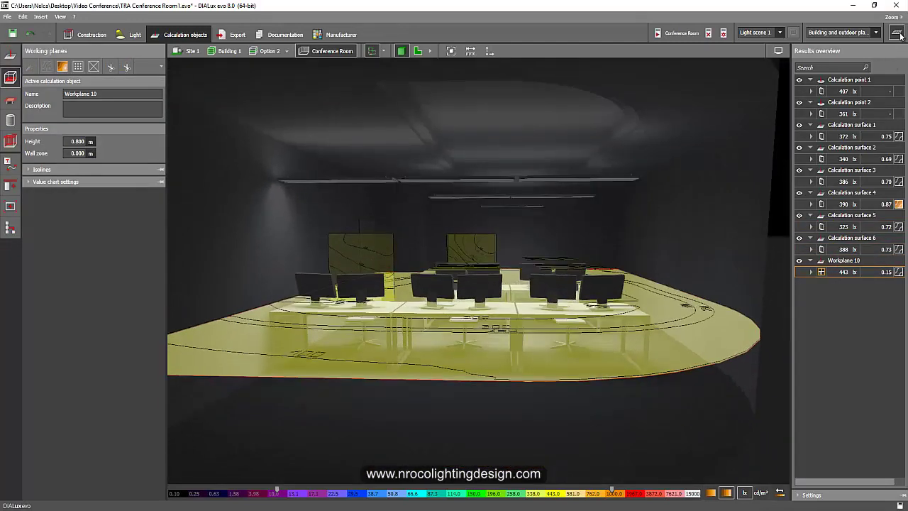
Step: Hide the results overview and clear the workplane selection
click(897, 33)
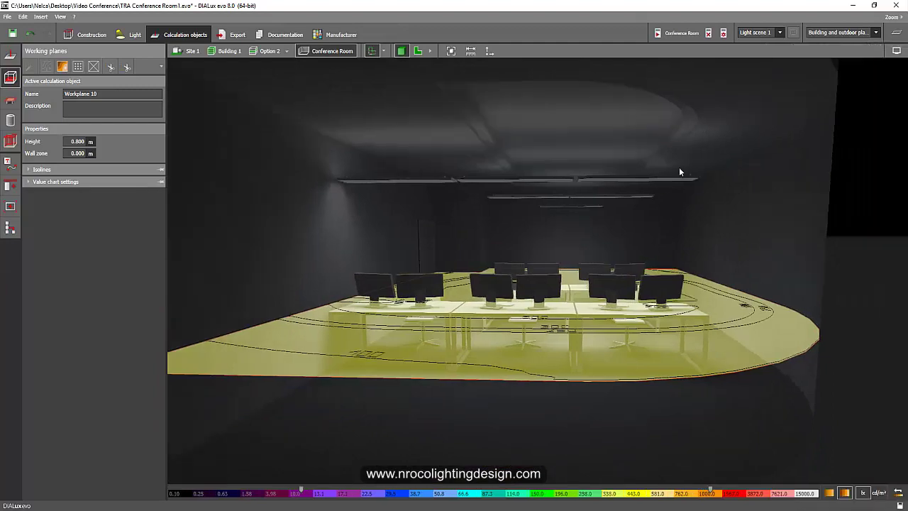
click(780, 216)
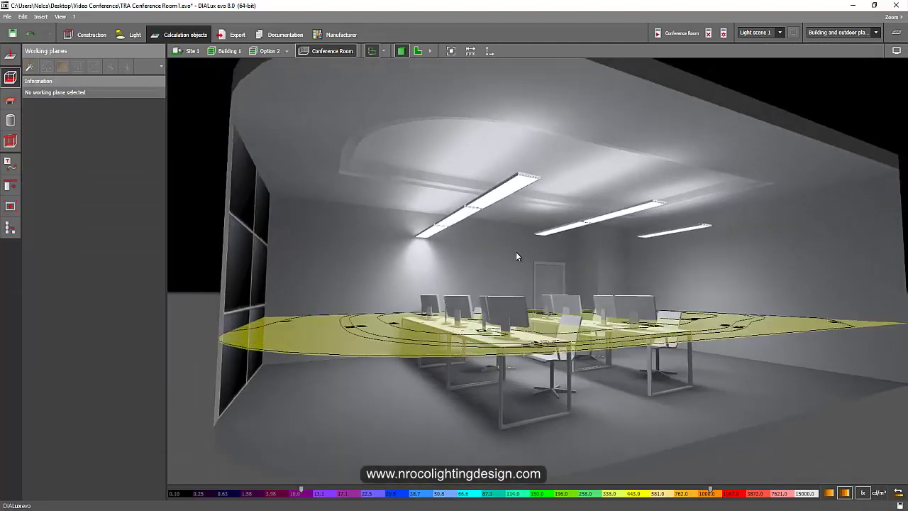
Step: Examine the workplane isolines around the desks and chairs from several sides in 3D, dismissing the save reminder without saving
scroll(516, 252, up, 3)
right_drag(517, 252, 487, 265)
middle_drag(486, 265, 493, 249)
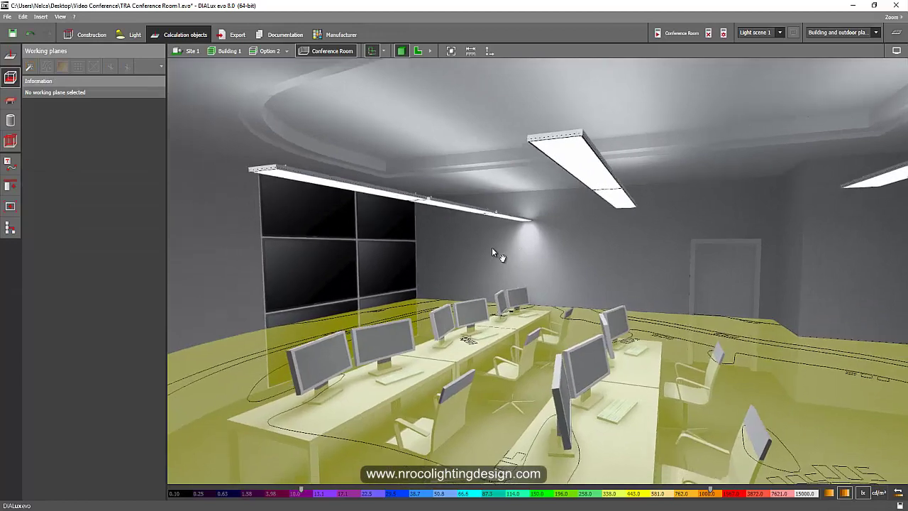
drag(495, 253, 556, 261)
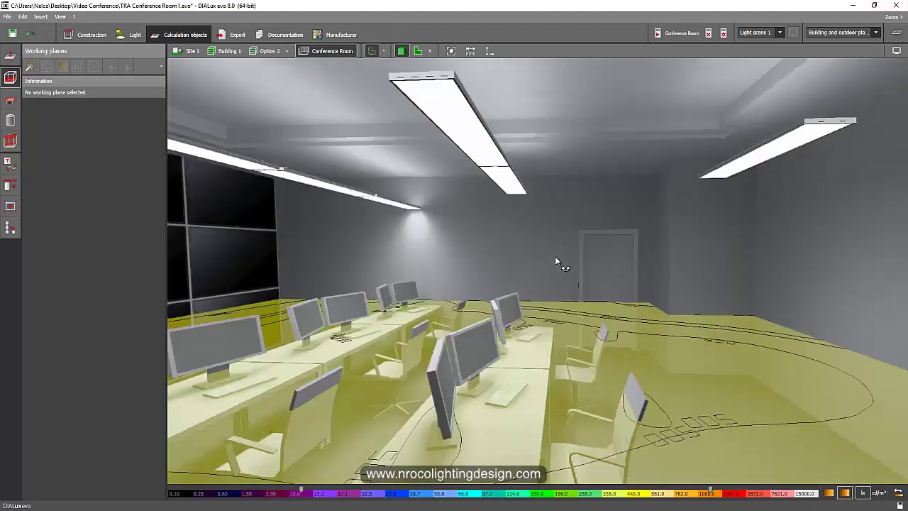
right_drag(555, 256, 554, 248)
middle_drag(553, 249, 636, 239)
scroll(636, 239, down, 2)
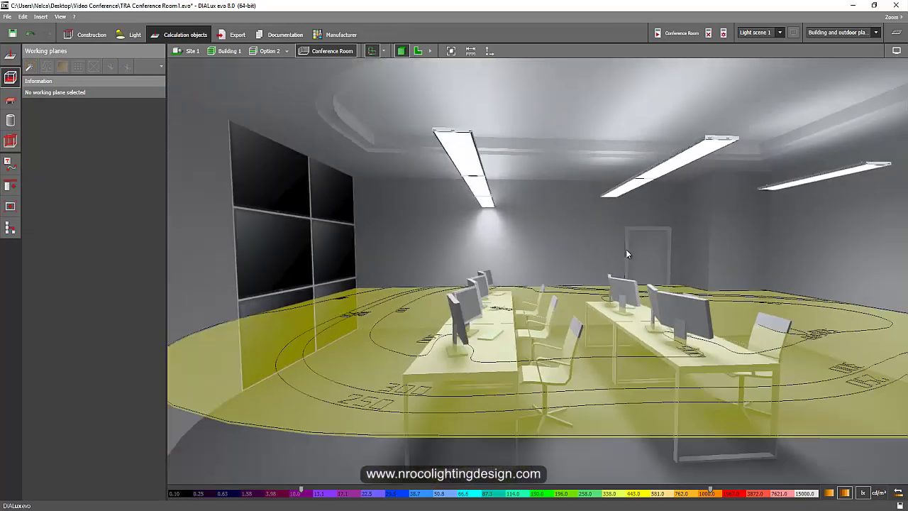
right_drag(572, 250, 568, 213)
scroll(597, 221, up, 2)
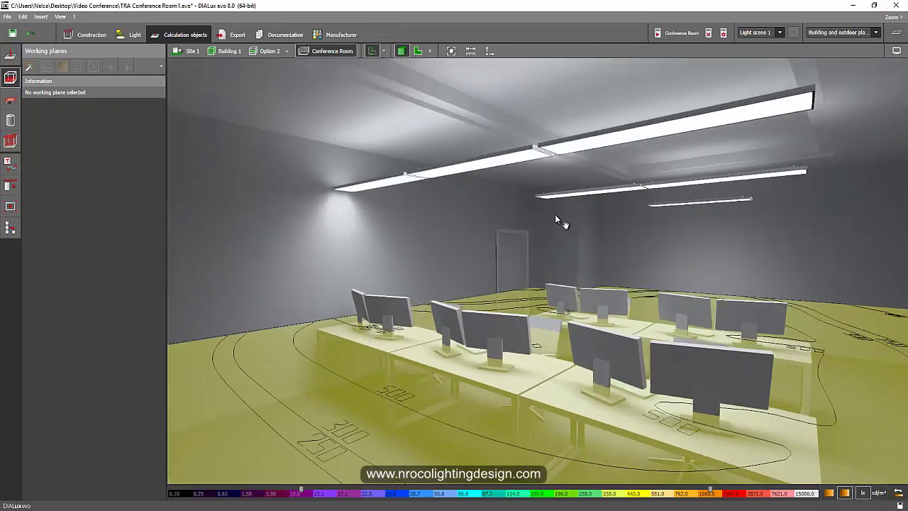
middle_drag(556, 216, 522, 227)
scroll(522, 228, down, 3)
right_drag(521, 227, 573, 151)
scroll(574, 151, up, 2)
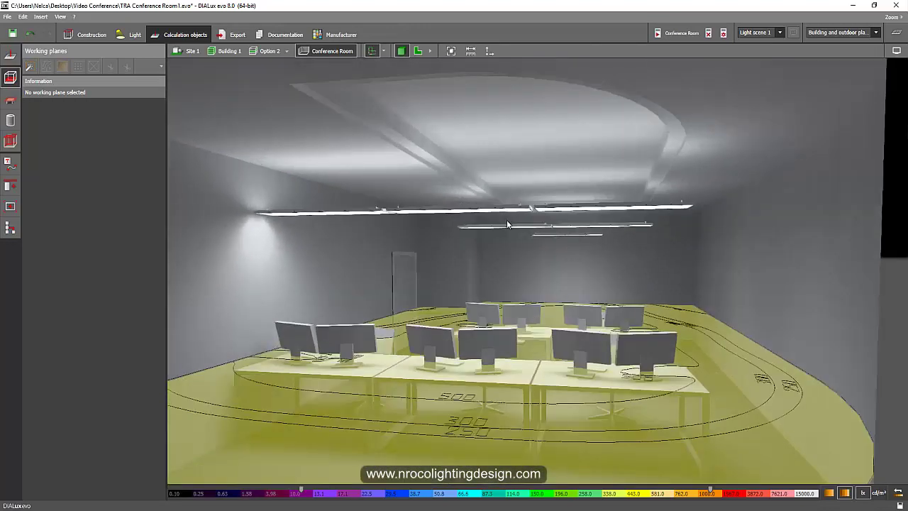
drag(506, 224, 486, 213)
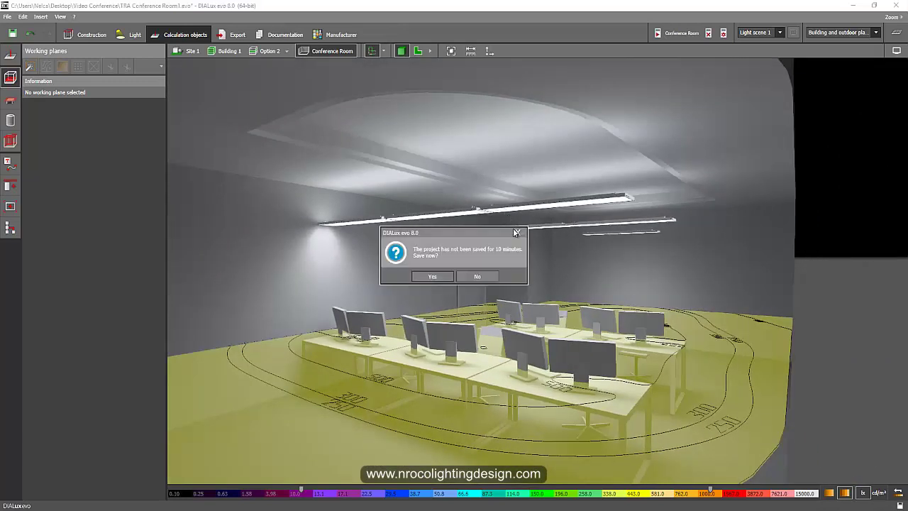
click(517, 233)
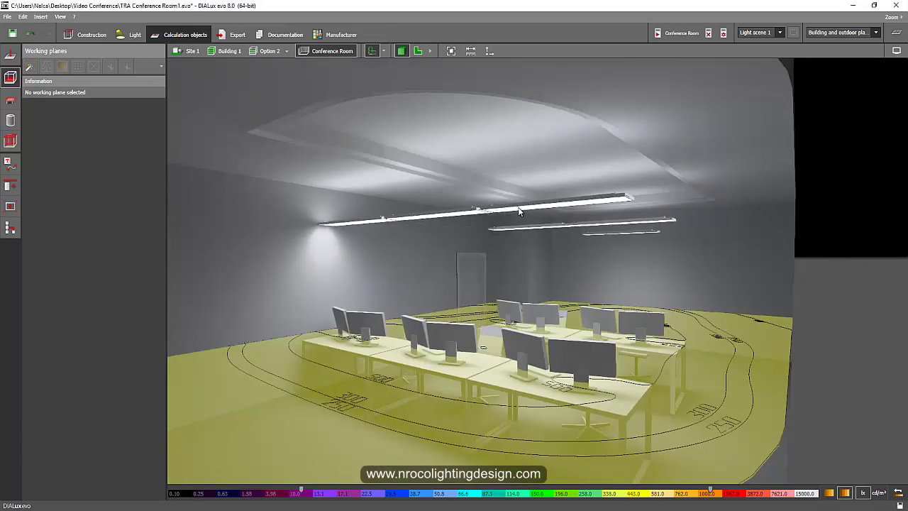
Step: Inspect the linear ceiling luminaires in relation to the desk rows and the video wall from both ends of the room
drag(426, 248, 346, 170)
scroll(345, 170, down, 3)
drag(456, 210, 334, 238)
scroll(396, 198, up, 5)
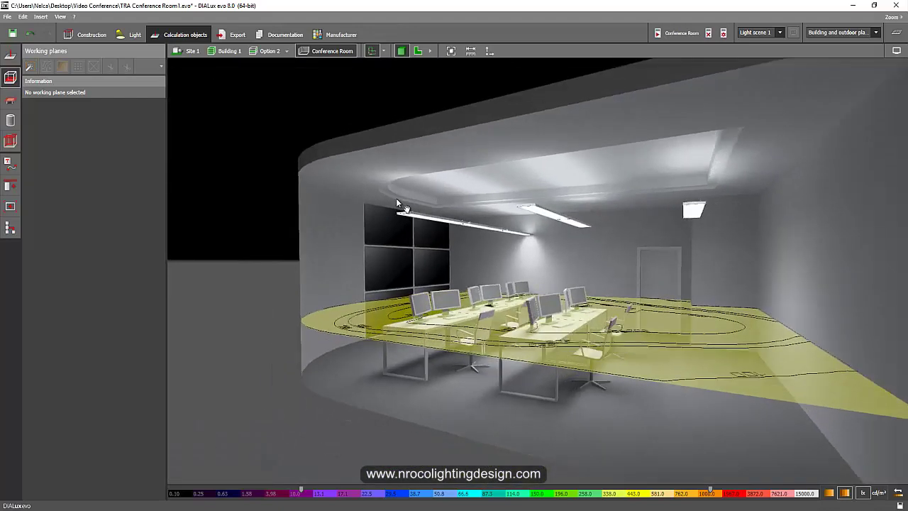
right_drag(467, 205, 522, 206)
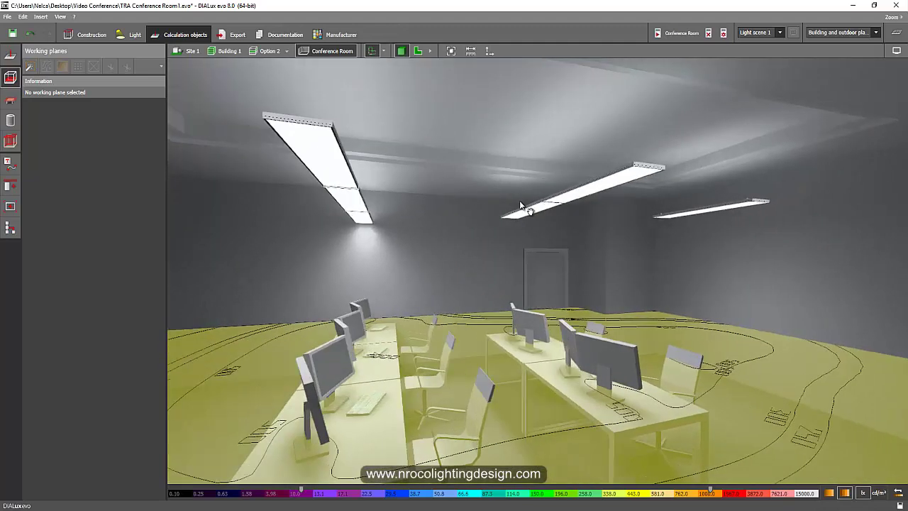
scroll(516, 204, down, 3)
drag(486, 223, 524, 241)
scroll(523, 241, down, 5)
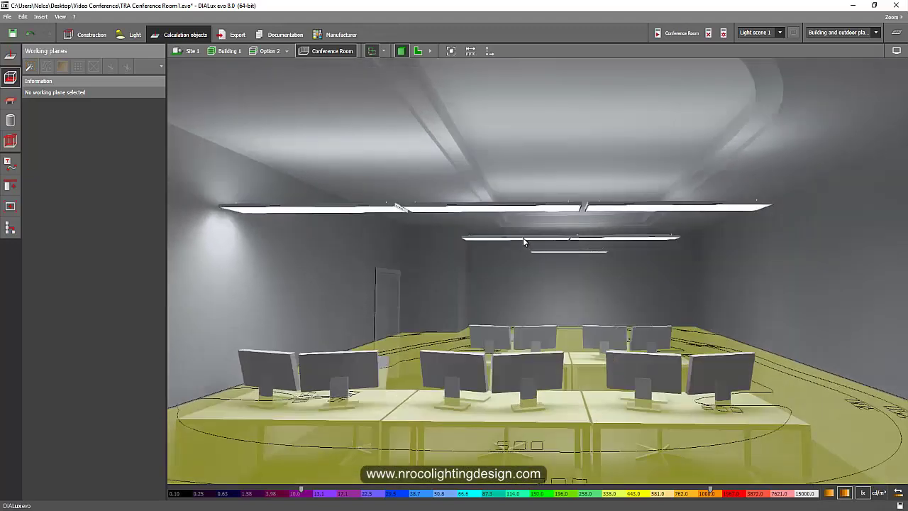
drag(460, 241, 328, 209)
scroll(494, 284, up, 10)
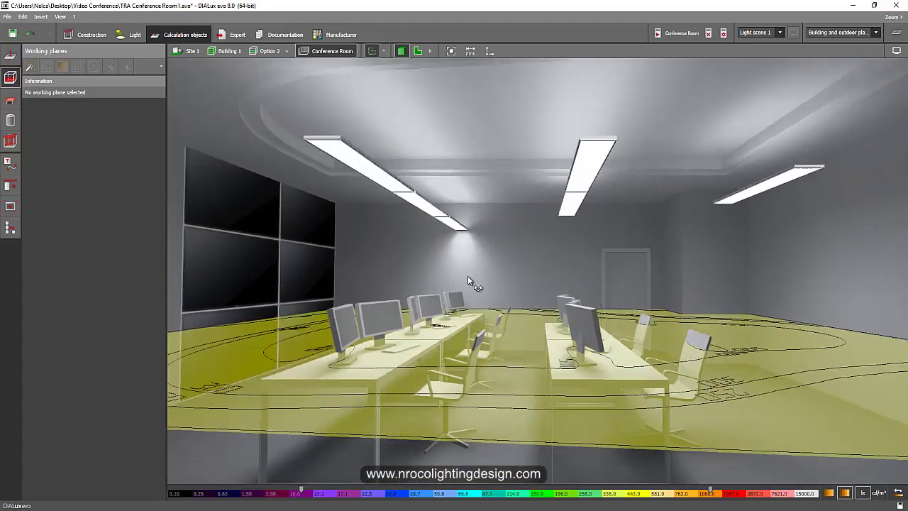
drag(467, 277, 439, 289)
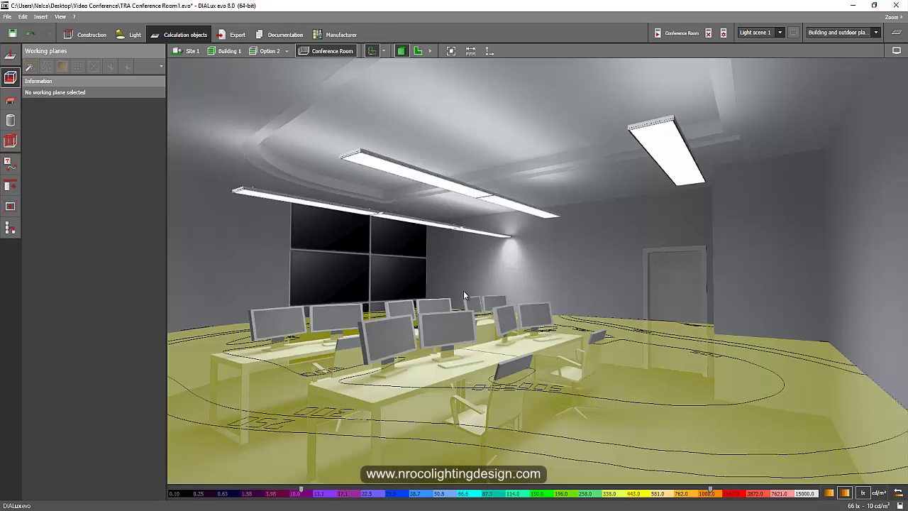
drag(463, 296, 496, 285)
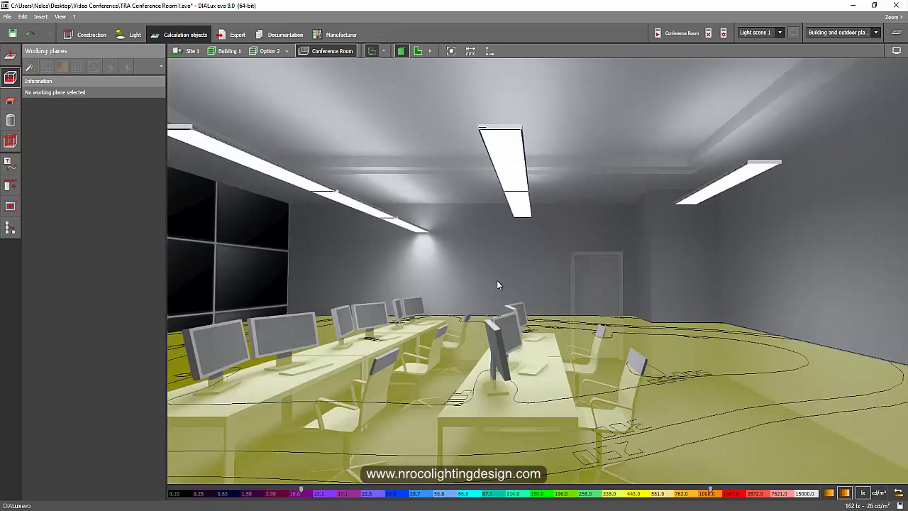